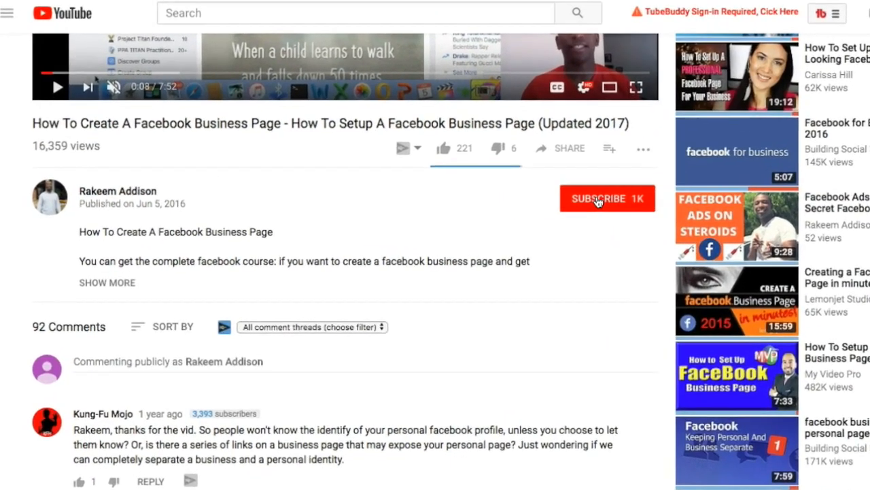
pyautogui.click(534, 210)
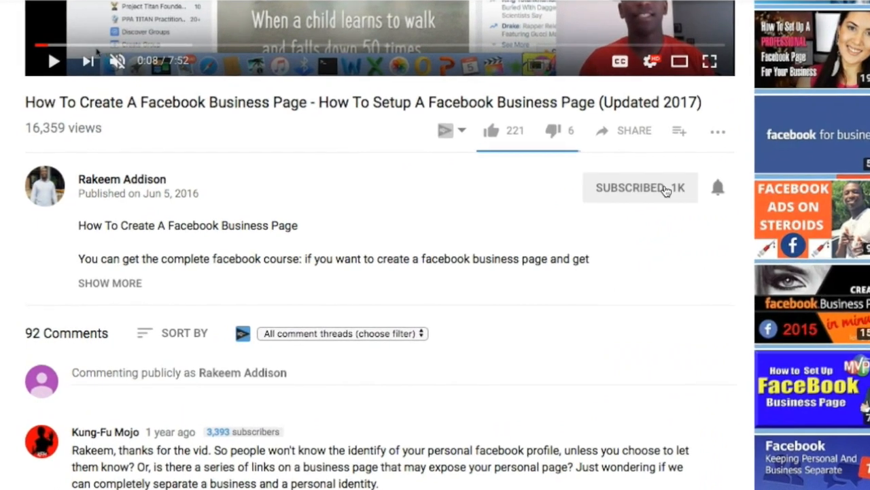
pyautogui.click(718, 188)
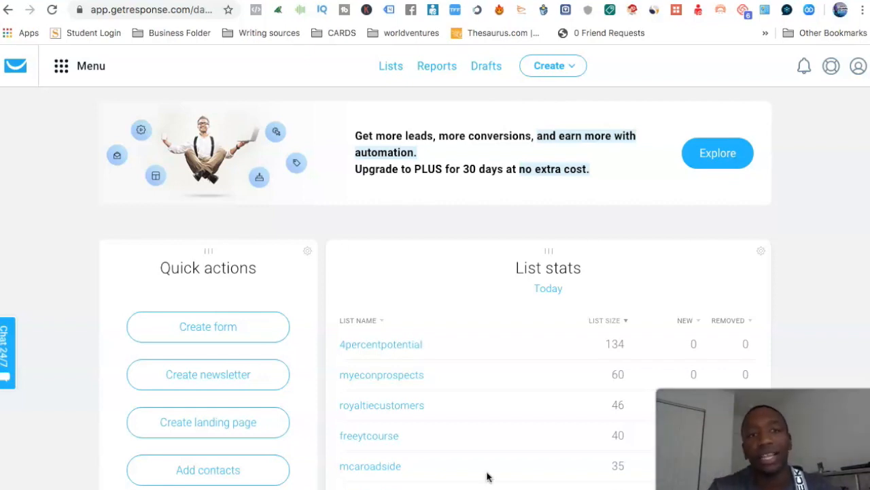
pyautogui.click(65, 68)
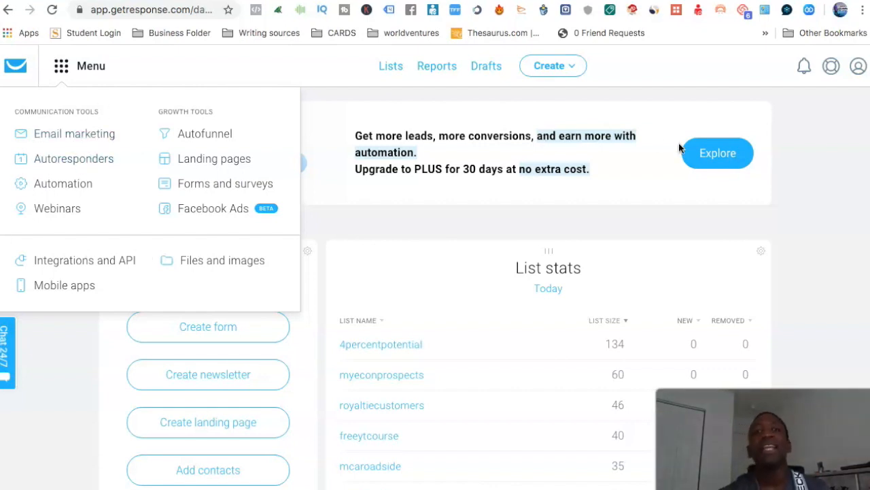
pyautogui.click(706, 98)
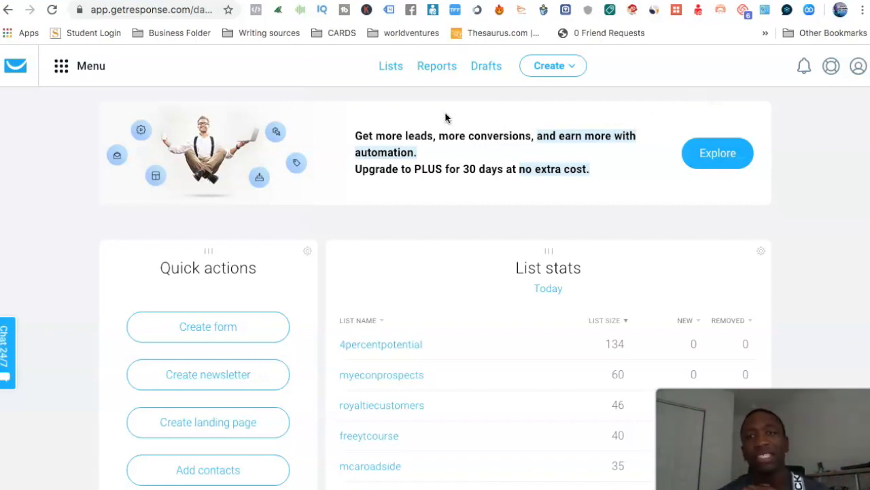
# Open the account management page and review the account details, including the address and time settings.
pyautogui.click(858, 68)
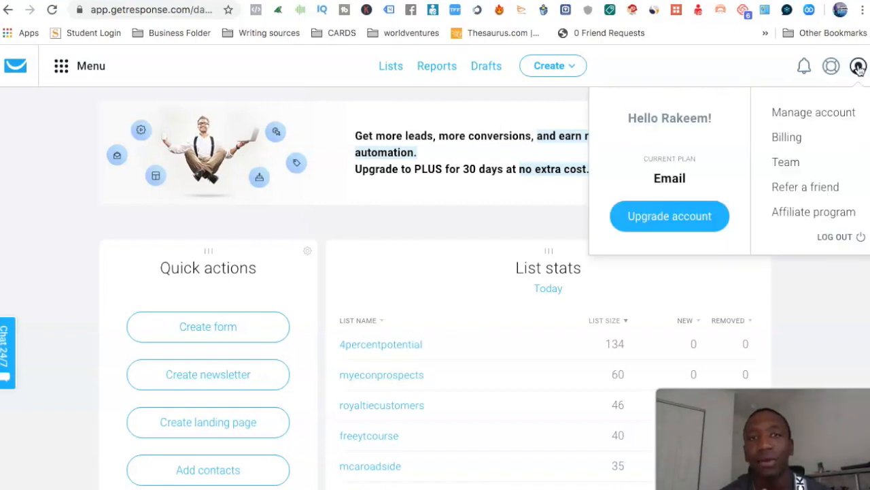
pyautogui.click(824, 117)
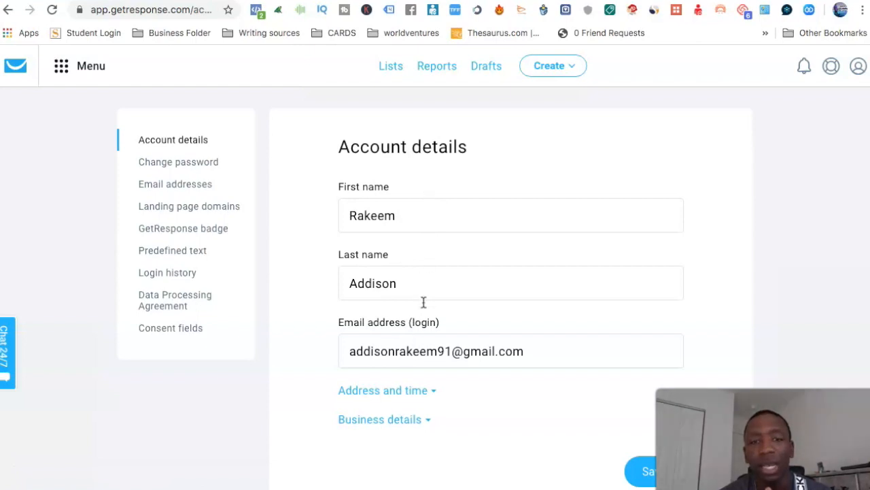
pyautogui.click(435, 392)
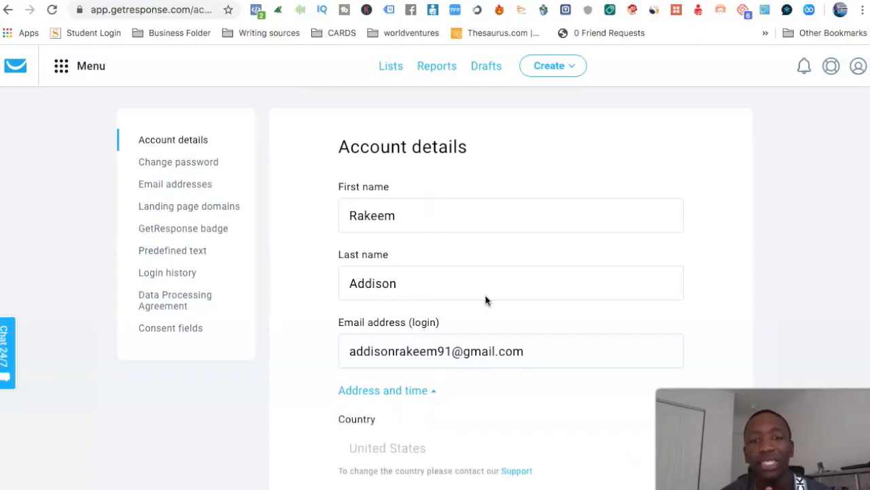
pyautogui.scroll(-3, 485, 301)
pyautogui.scroll(-5, 485, 301)
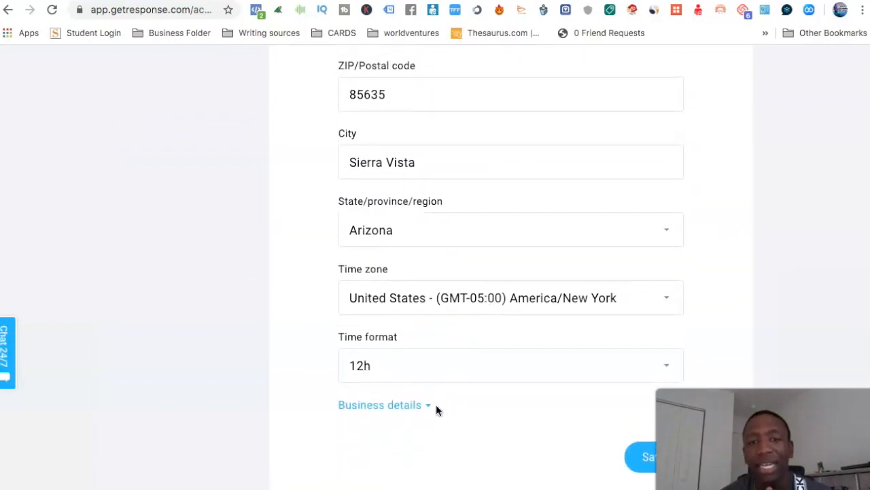
# Check the business details, collapse the expanded sections, and view the account's email addresses.
pyautogui.click(429, 406)
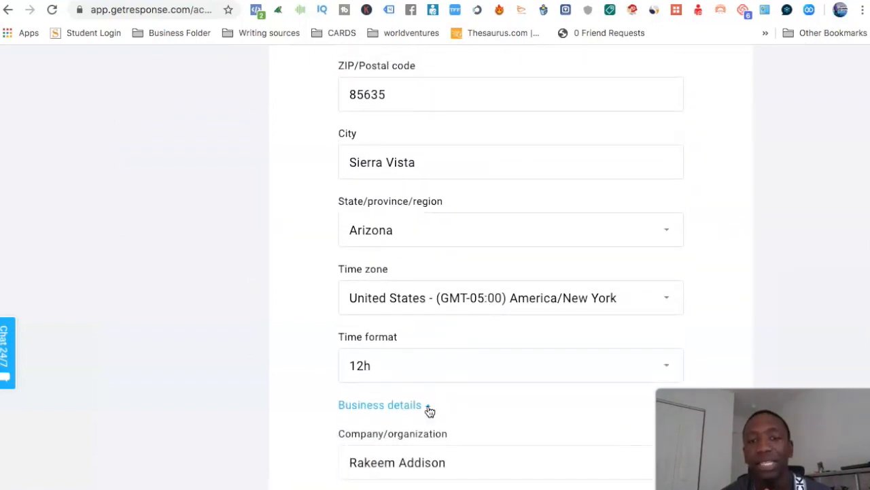
pyautogui.click(429, 405)
pyautogui.scroll(2, 408, 272)
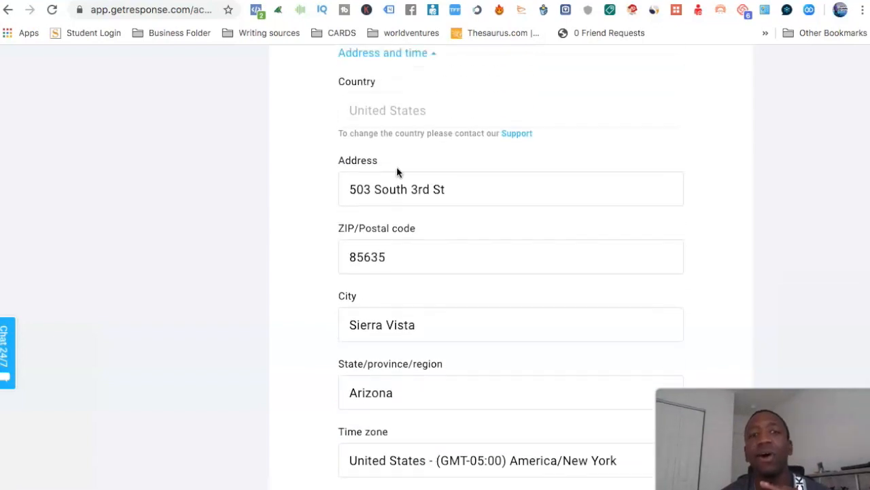
pyautogui.scroll(3, 449, 160)
pyautogui.click(432, 140)
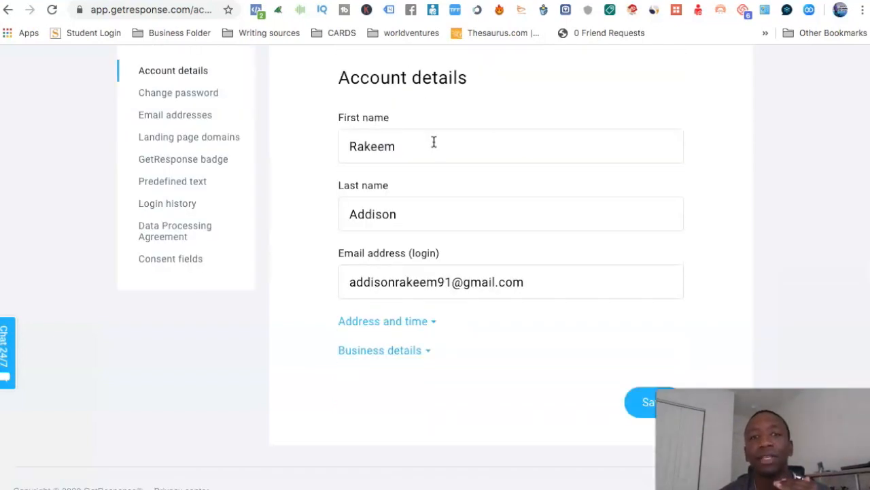
pyautogui.scroll(2, 463, 175)
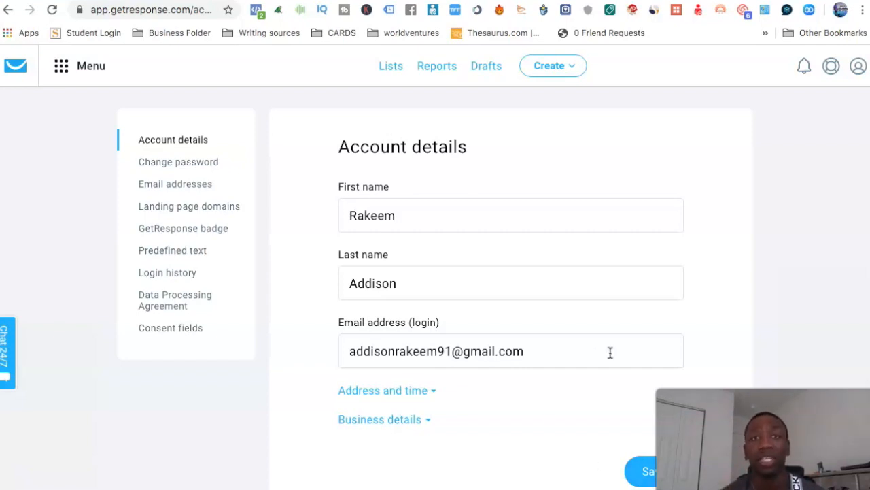
pyautogui.click(186, 189)
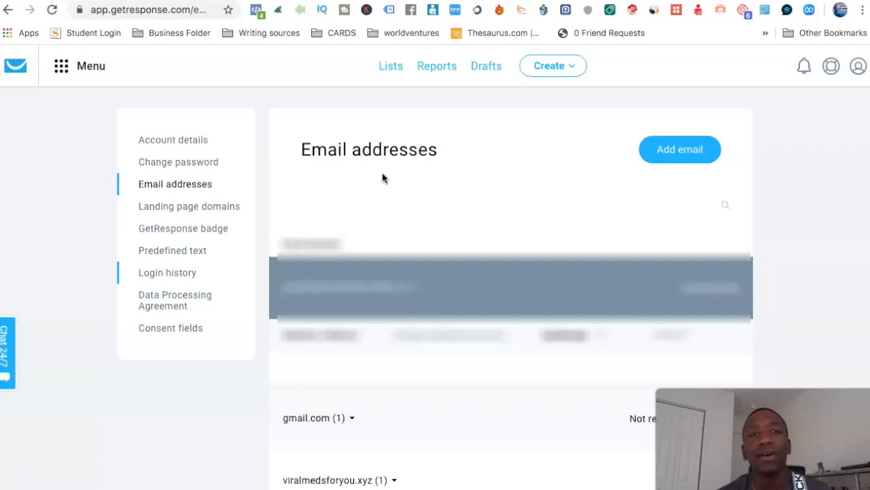
# Start a new contact list and enter "youtubeleads" as its name.
pyautogui.click(391, 68)
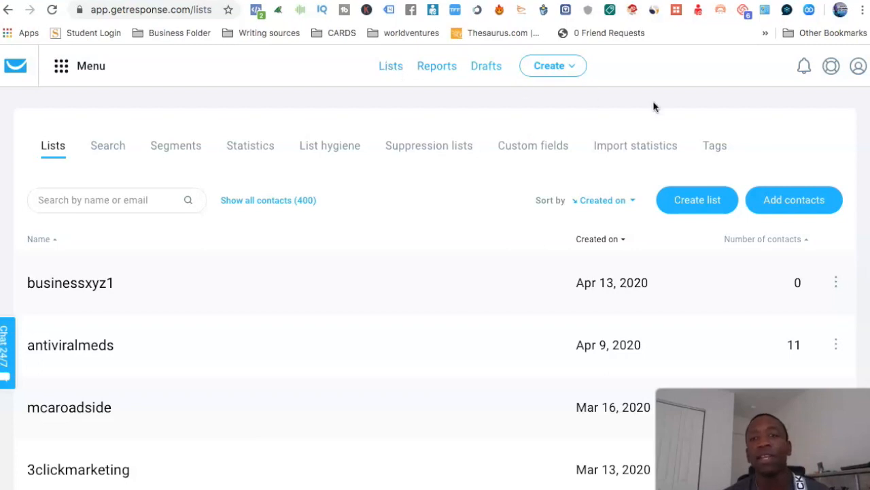
pyautogui.click(709, 203)
pyautogui.click(360, 196)
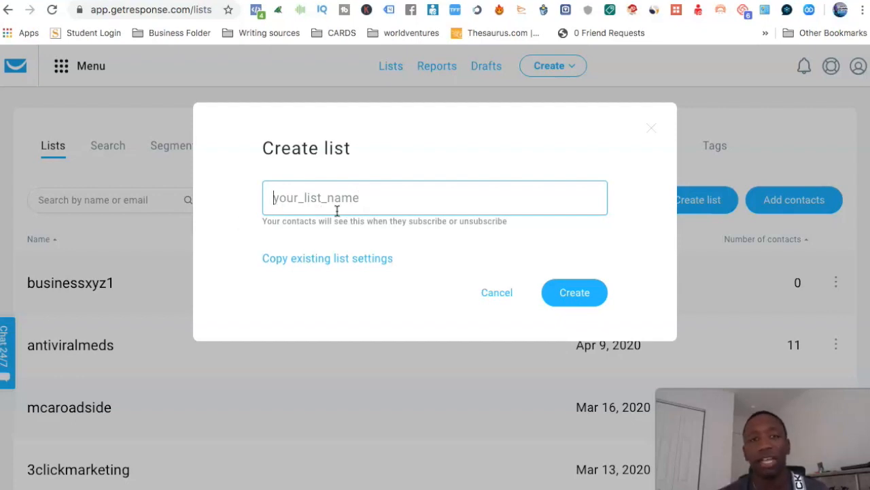
pyautogui.write('b')
pyautogui.press('BackSpace')
pyautogui.write('youtbe')
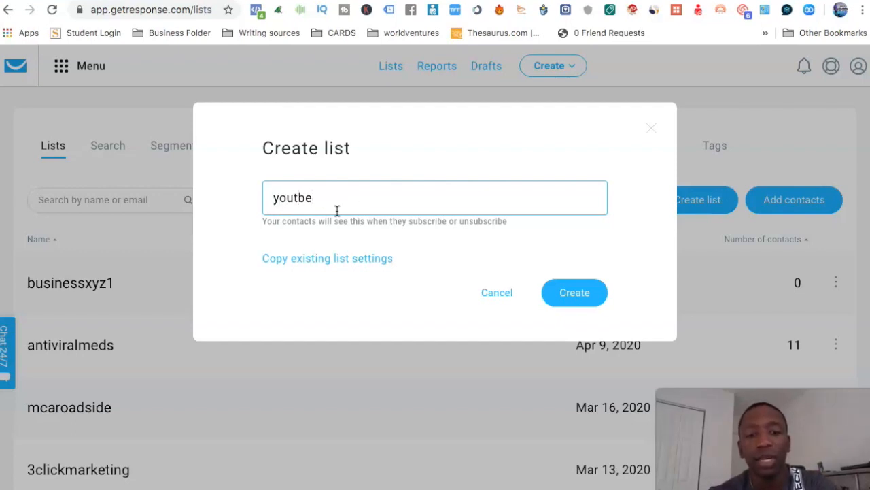
pyautogui.write('leads')
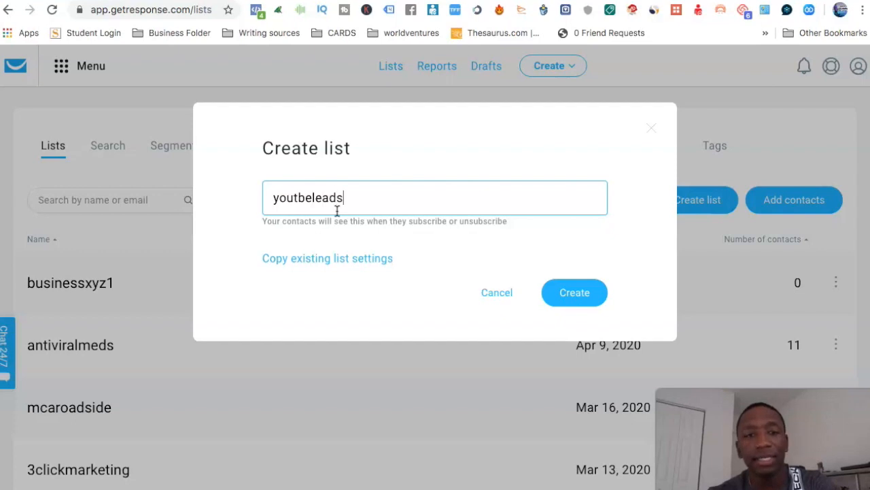
pyautogui.click(298, 197)
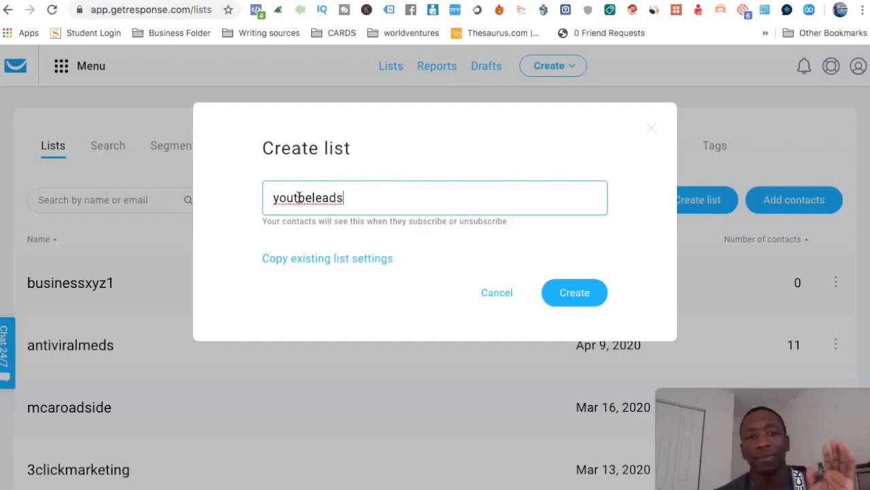
pyautogui.write('u')
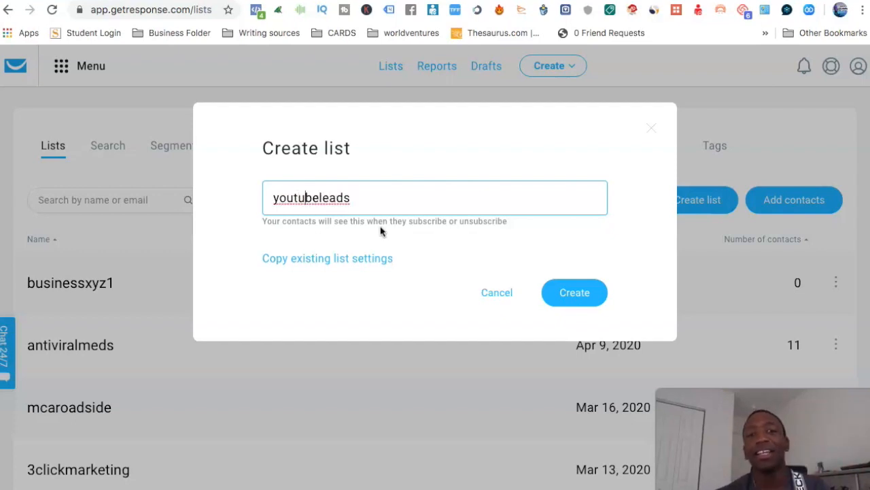
# Capitalize the first letter of the list name and try to create the list as "Youtubeleads".
pyautogui.click(281, 197)
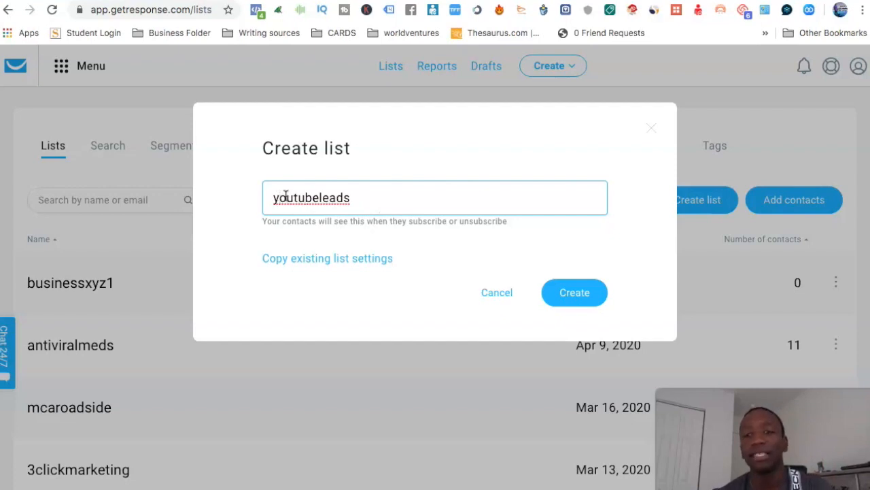
pyautogui.press('BackSpace')
pyautogui.write('Y')
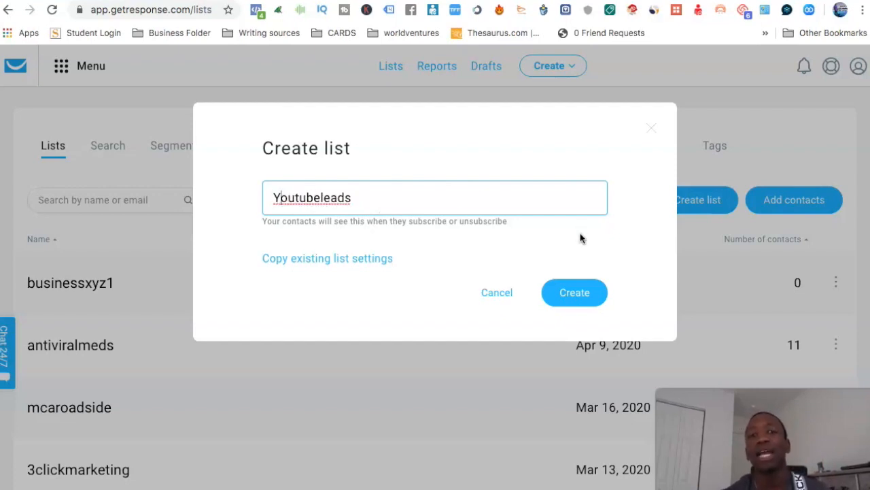
pyautogui.click(576, 293)
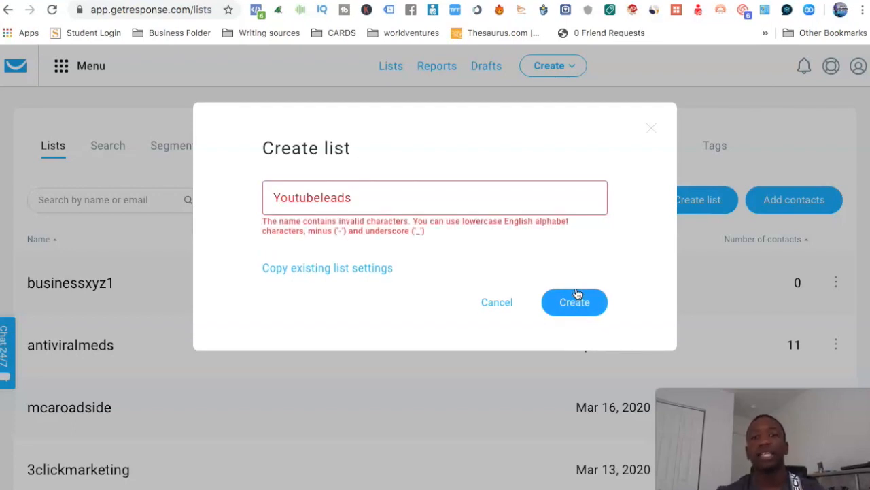
# Change the list name back to lowercase "youtubeleads" and try to create the list.
pyautogui.click(279, 197)
pyautogui.press('BackSpace')
pyautogui.write('y')
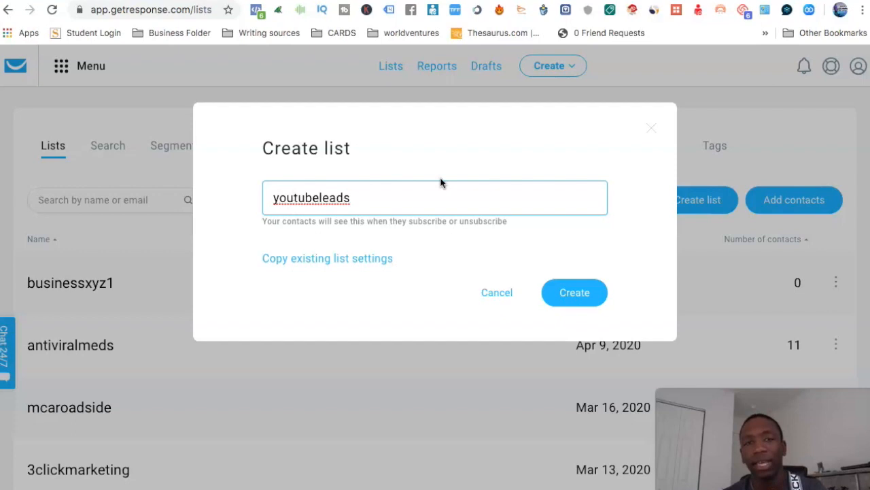
pyautogui.click(586, 299)
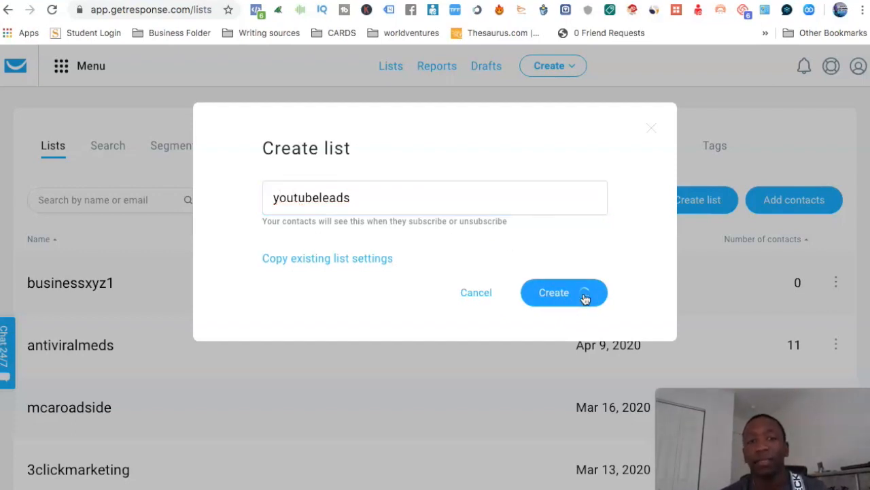
# Extend the list name to "youtubeleads25" and create the list.
pyautogui.click(355, 197)
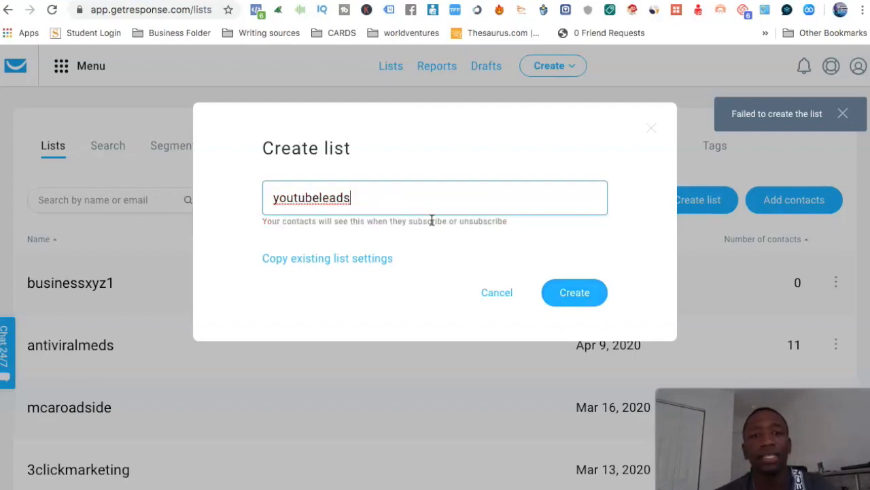
pyautogui.write('25')
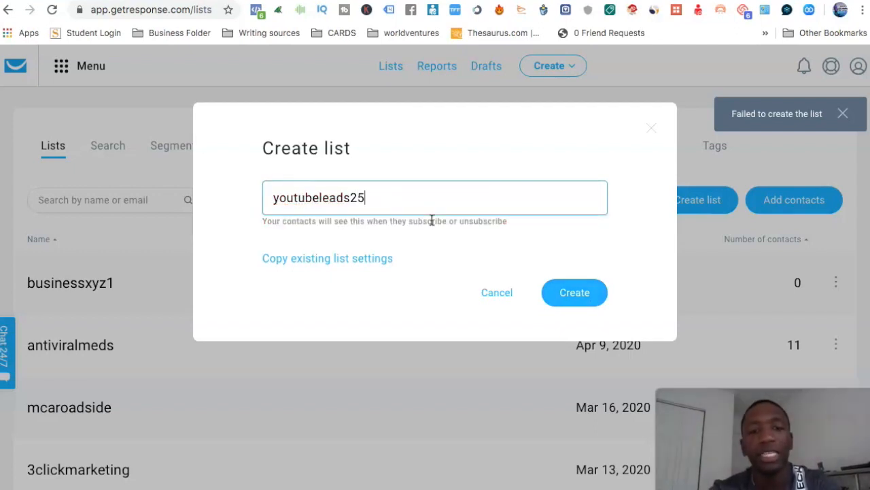
pyautogui.click(578, 293)
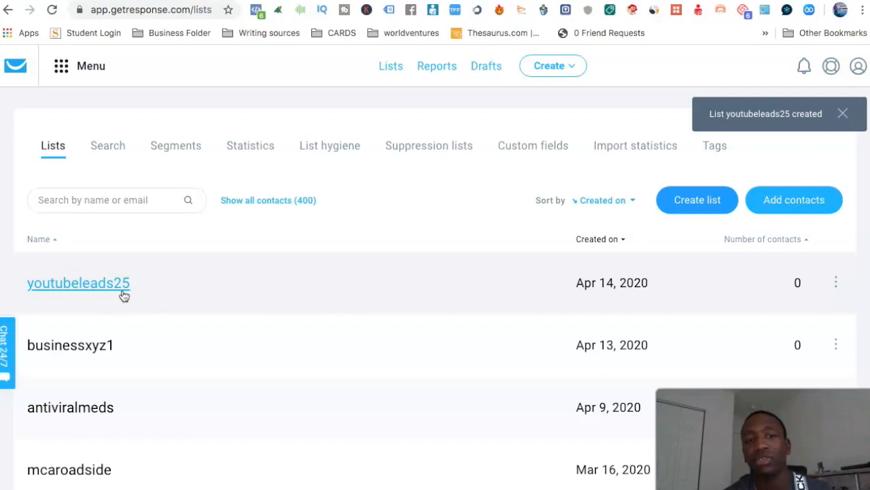
# Open the settings of the youtubeleads25 list and go to its subscription options.
pyautogui.click(837, 283)
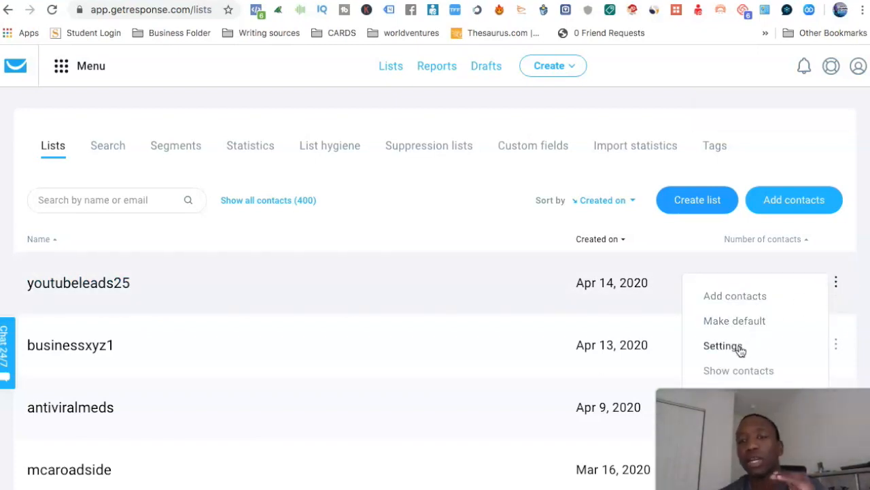
pyautogui.moveTo(837, 284)
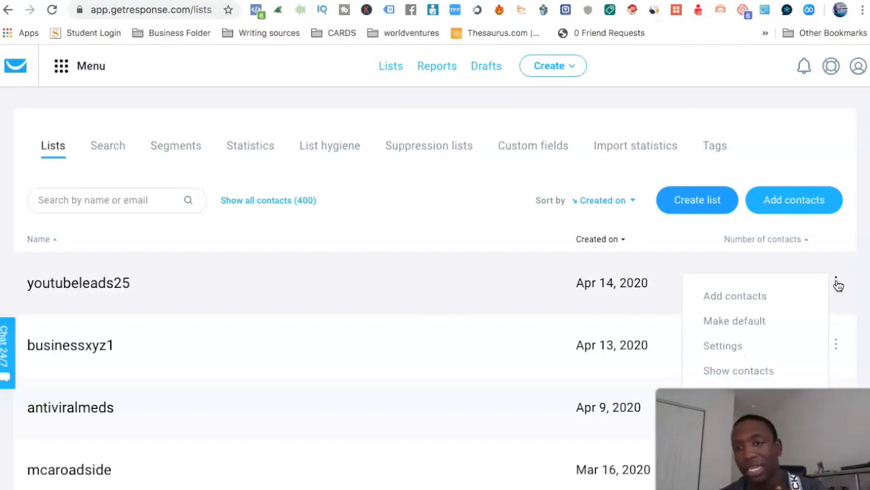
pyautogui.click(726, 345)
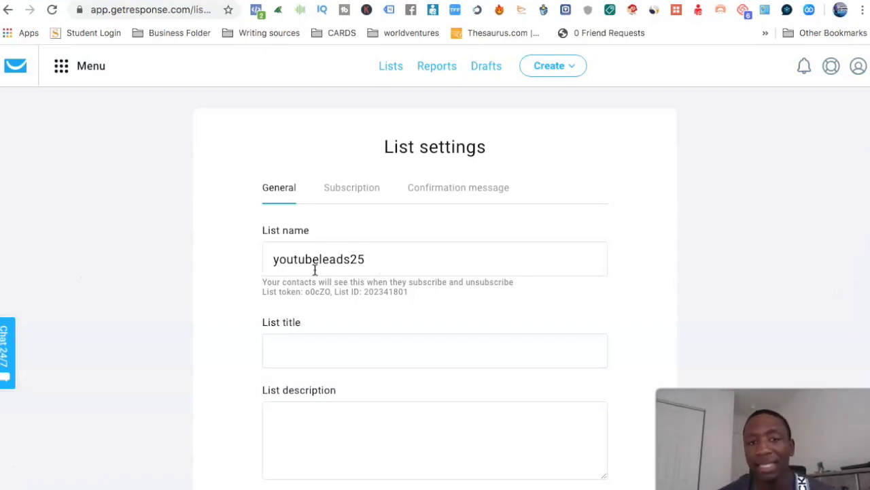
pyautogui.click(362, 192)
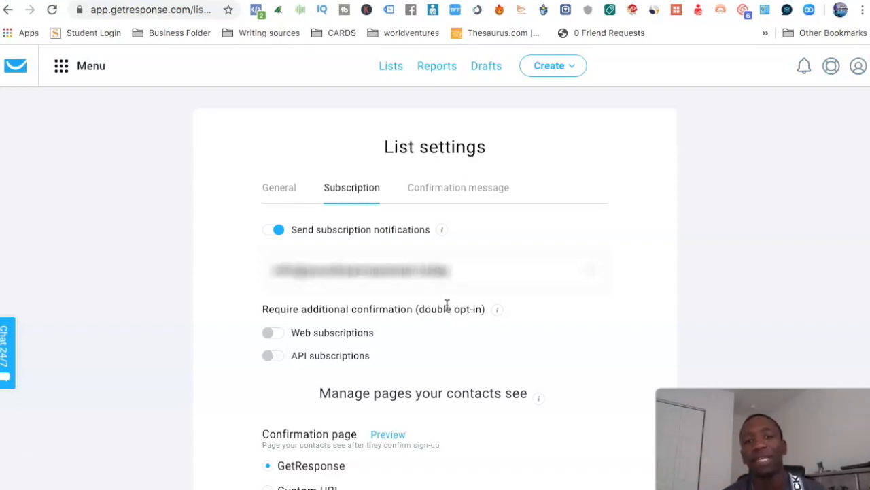
# Turn on double opt-in for web and API subscriptions, and switch both off again.
pyautogui.click(269, 334)
pyautogui.click(268, 357)
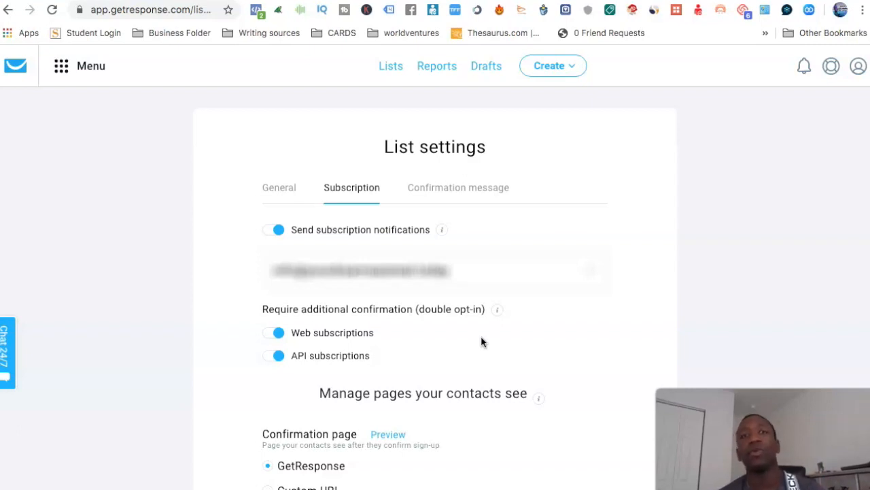
pyautogui.click(278, 332)
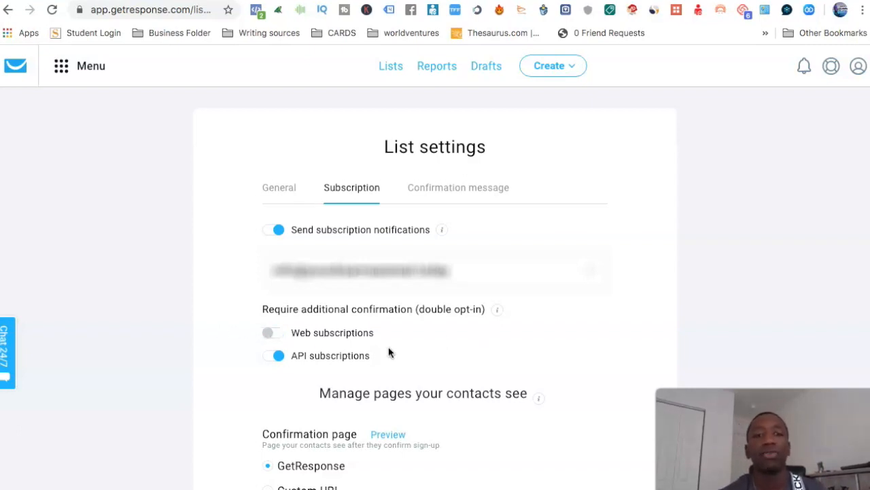
pyautogui.click(277, 359)
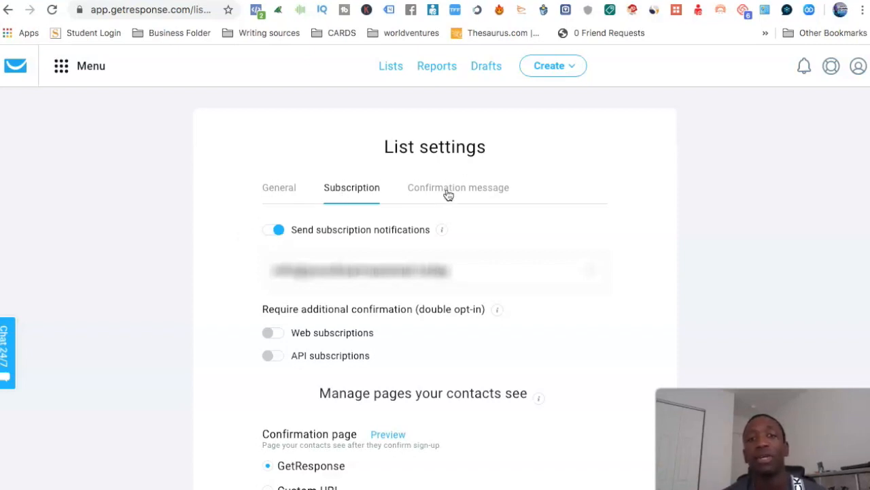
pyautogui.scroll(-5, 511, 204)
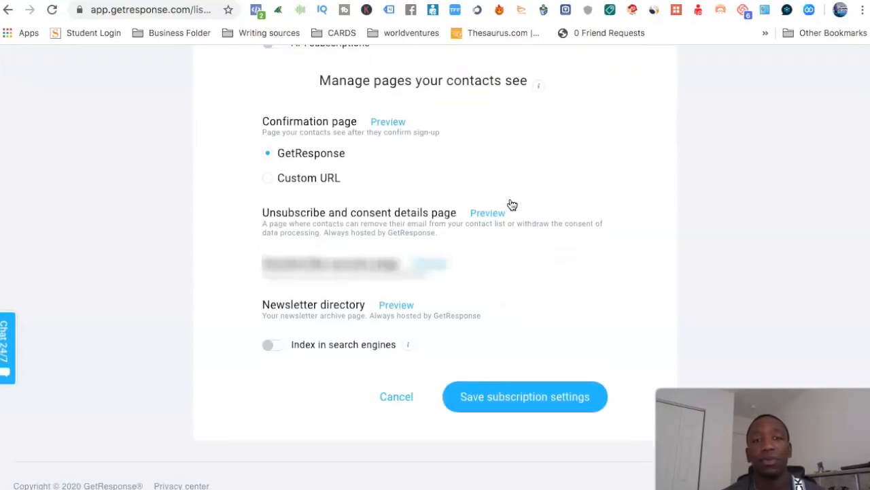
# Save the subscription settings of the youtubeleads25 list and dismiss the notification.
pyautogui.click(500, 413)
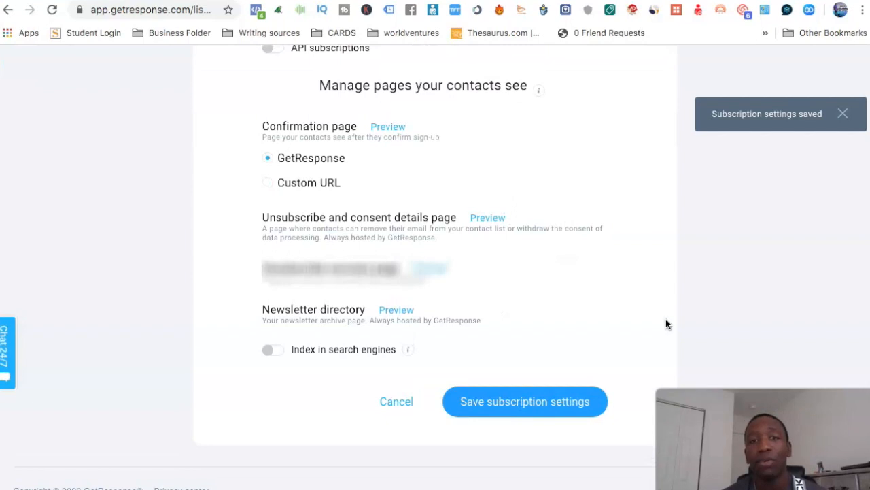
pyautogui.click(844, 113)
pyautogui.scroll(5, 787, 152)
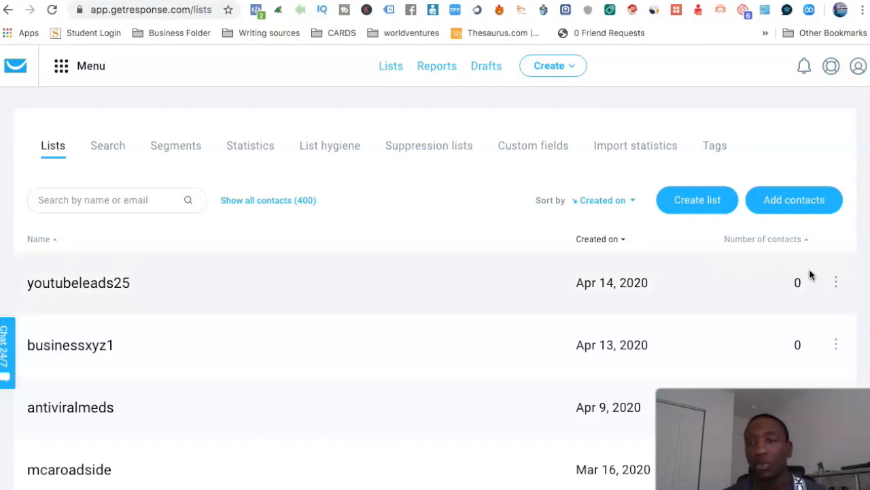
# Start a new autoresponder from the youtubeleads25 list's autoresponders and set it to go out on day 0.
pyautogui.click(836, 281)
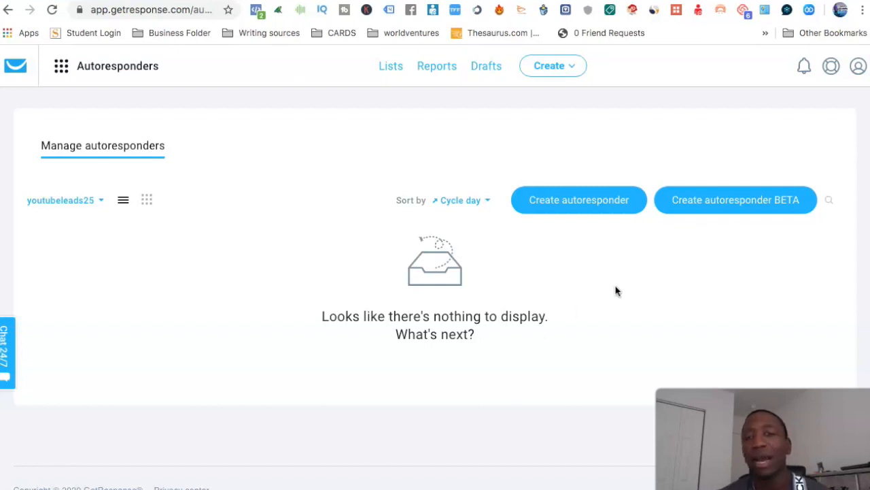
pyautogui.click(568, 204)
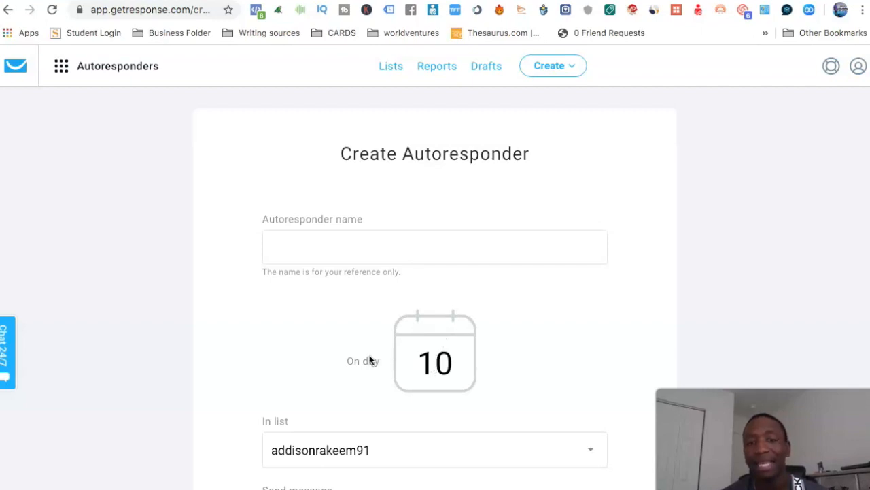
pyautogui.doubleClick(441, 363)
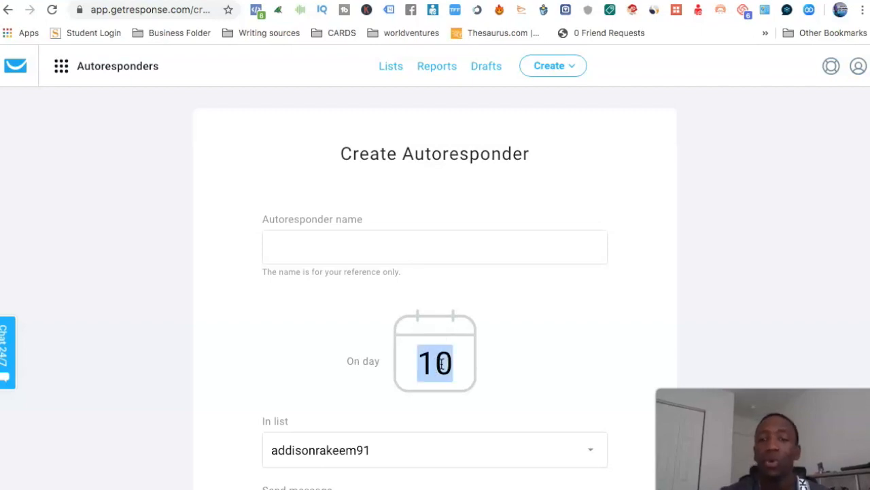
pyautogui.write('0')
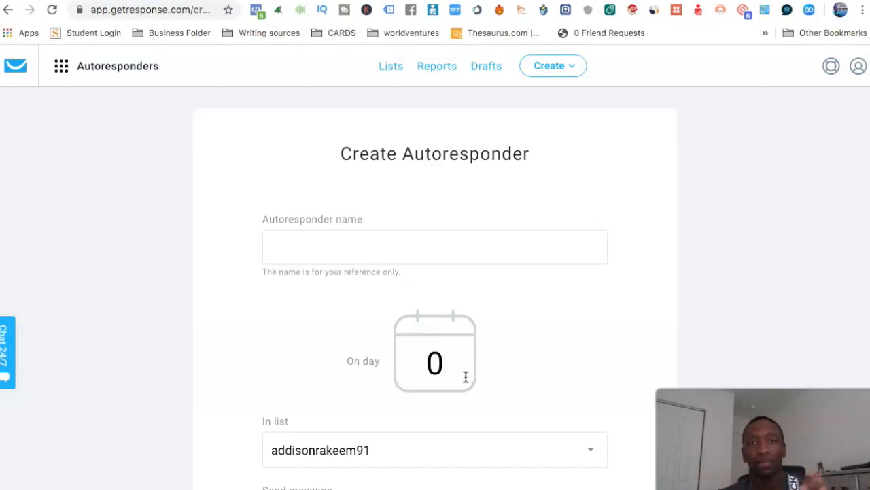
# Assign the autoresponder to the youtubeleads25 list and review the send timing options, keeping "immediately".
pyautogui.scroll(-3, 507, 368)
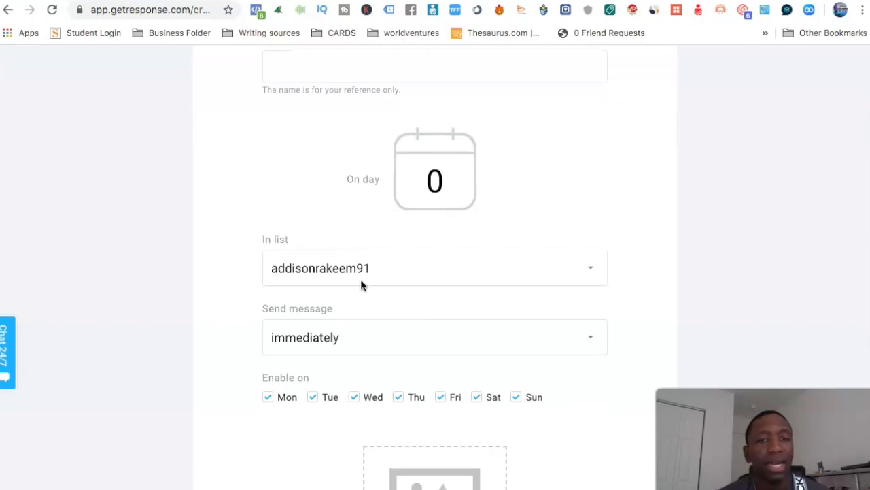
pyautogui.click(589, 268)
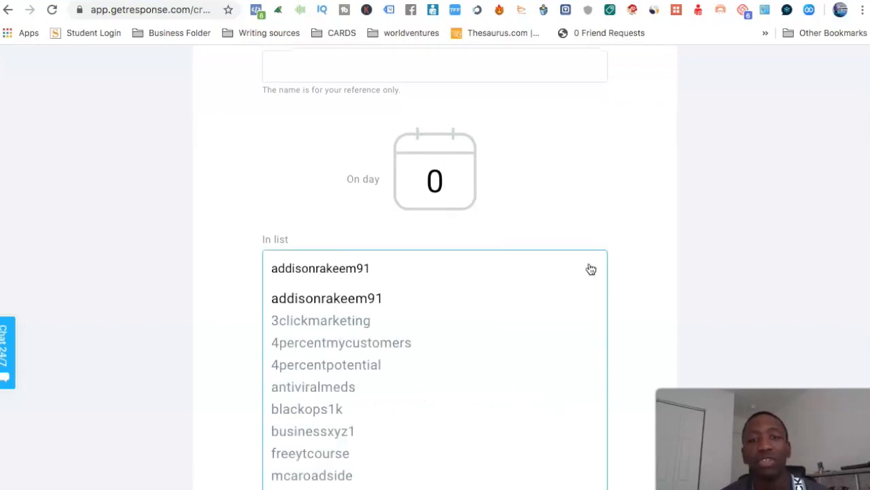
pyautogui.scroll(-2, 378, 328)
pyautogui.scroll(-3, 379, 329)
pyautogui.scroll(2, 378, 329)
pyautogui.scroll(-2, 379, 328)
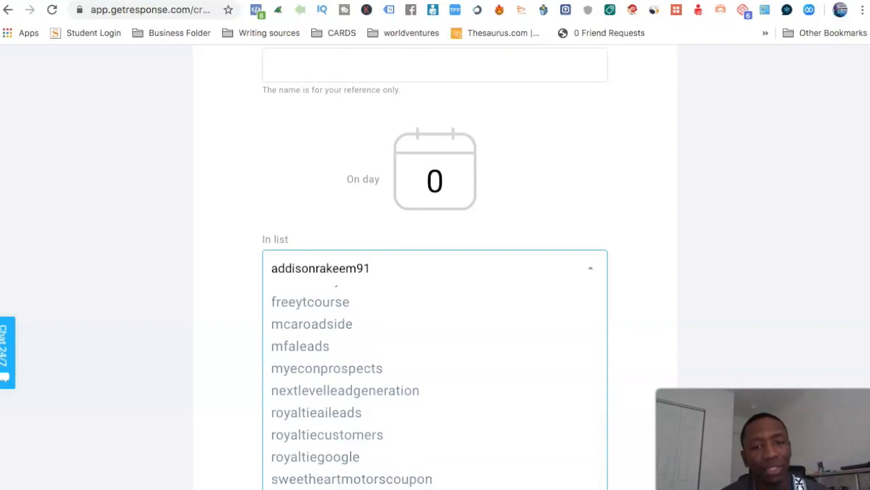
pyautogui.click(314, 488)
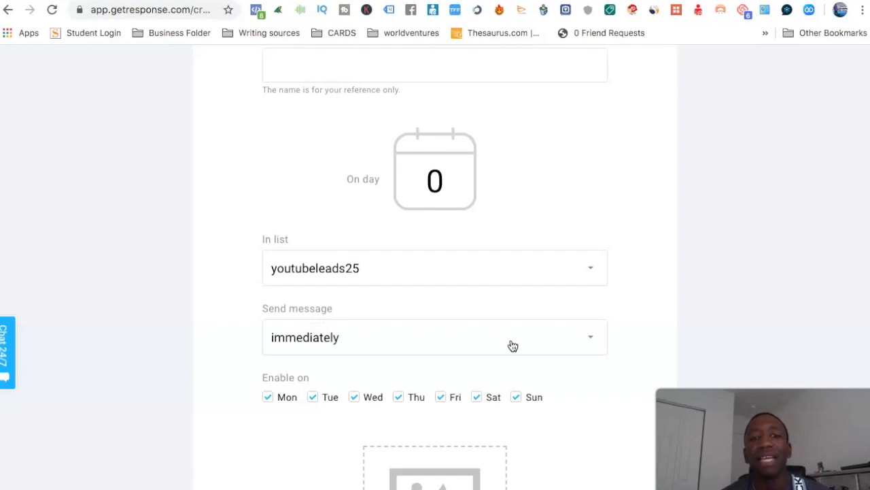
pyautogui.click(591, 340)
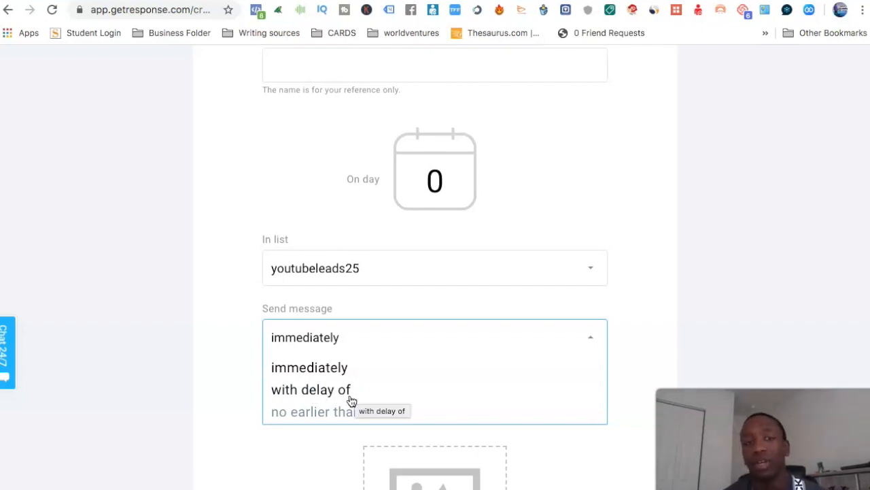
pyautogui.click(671, 294)
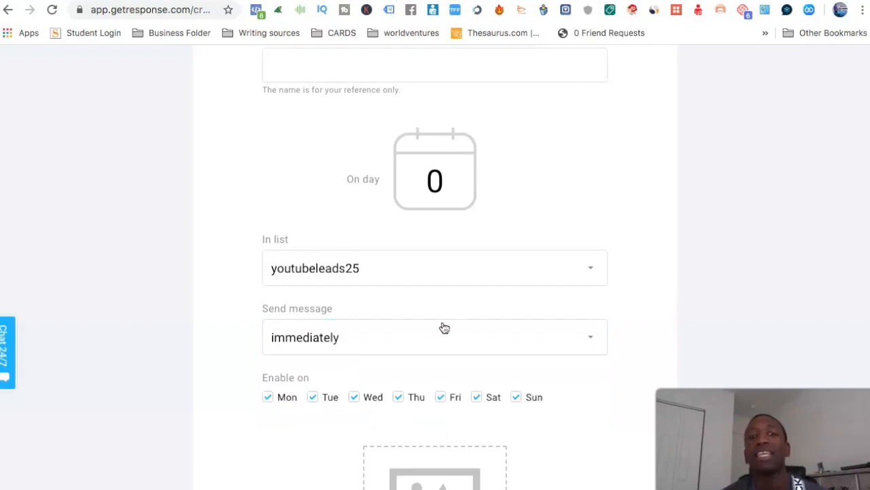
# Start creating a new email as the message for this autoresponder.
pyautogui.scroll(-3, 444, 329)
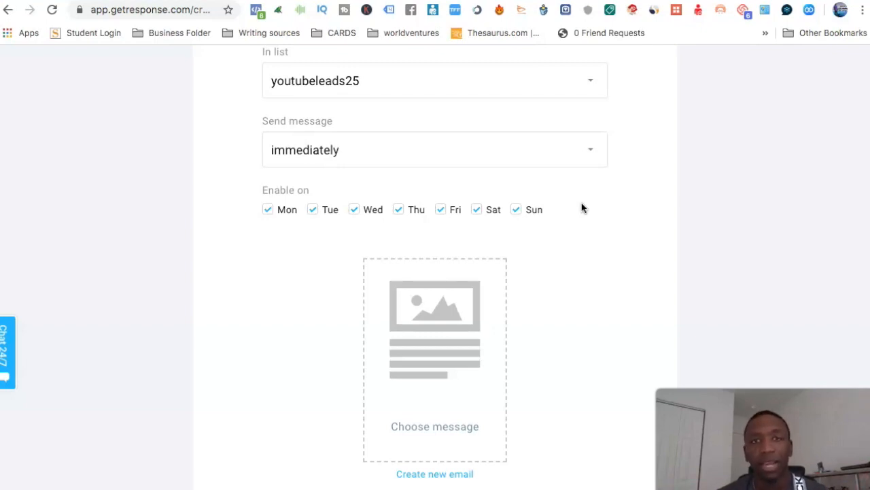
pyautogui.scroll(-3, 581, 207)
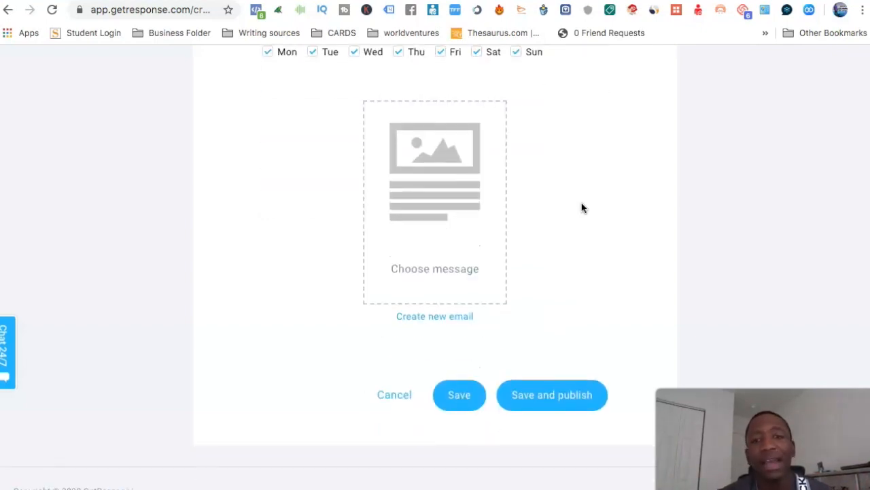
pyautogui.click(431, 321)
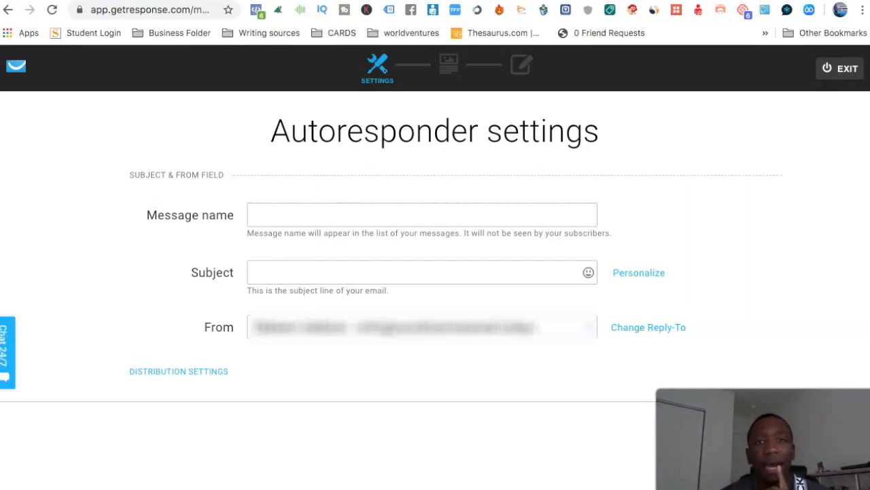
# Look at the Day 1 email in the Google Docs file "Email Swipes Turned Into Profit" and return to the autoresponder settings.
pyautogui.click(299, 0)
pyautogui.scroll(2, 329, 184)
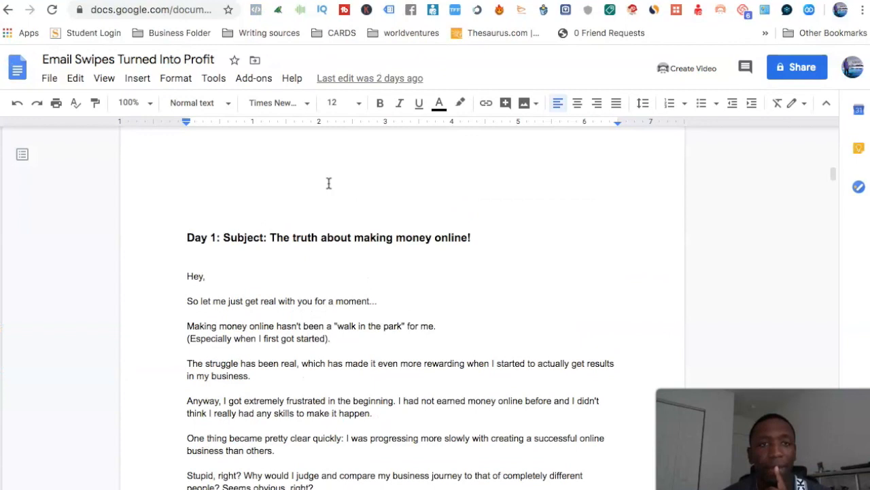
pyautogui.click(241, 2)
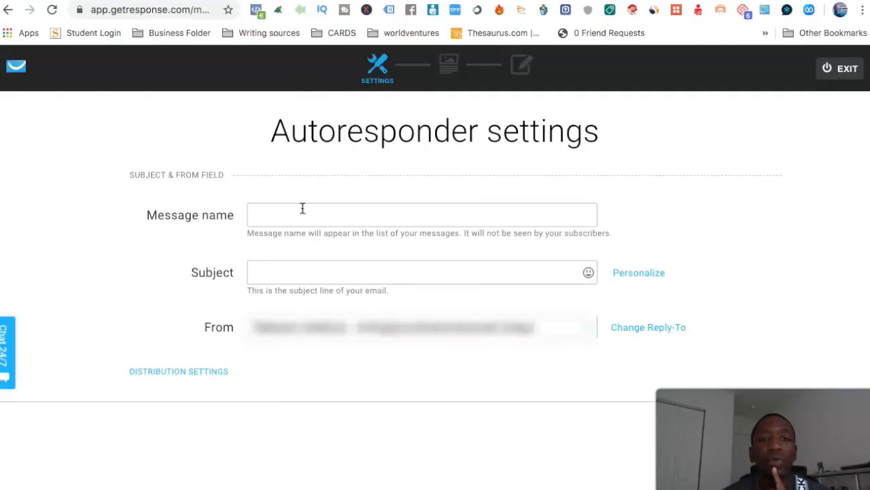
pyautogui.click(265, 210)
pyautogui.click(381, 178)
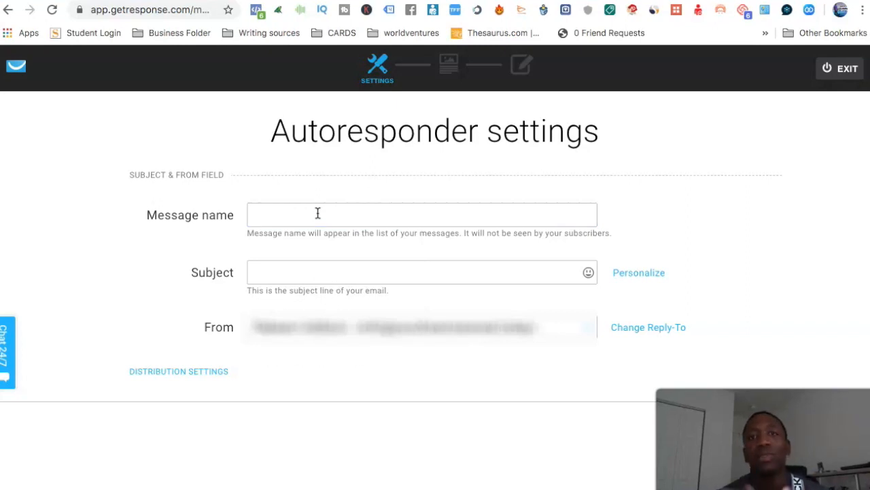
# Copy "The truth about making money online!" from the Google Docs email swipes into the email's subject in GetResponse, and continue to template selection.
pyautogui.click(273, 274)
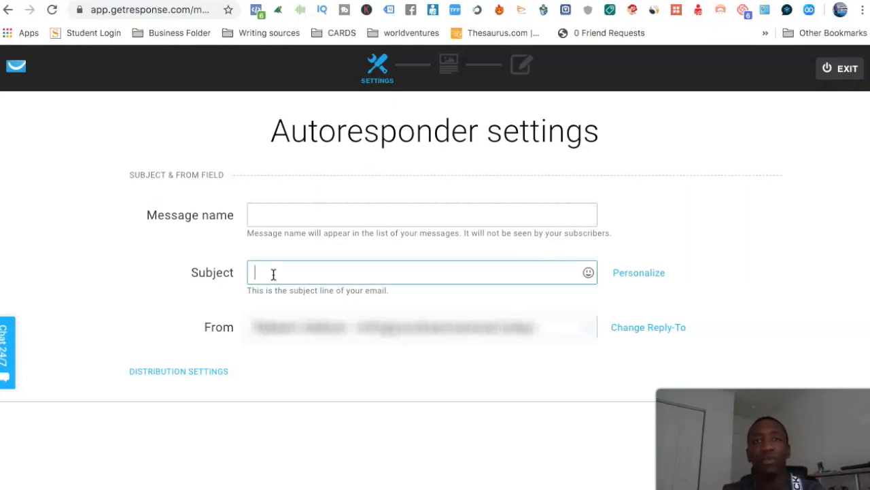
pyautogui.click(273, 273)
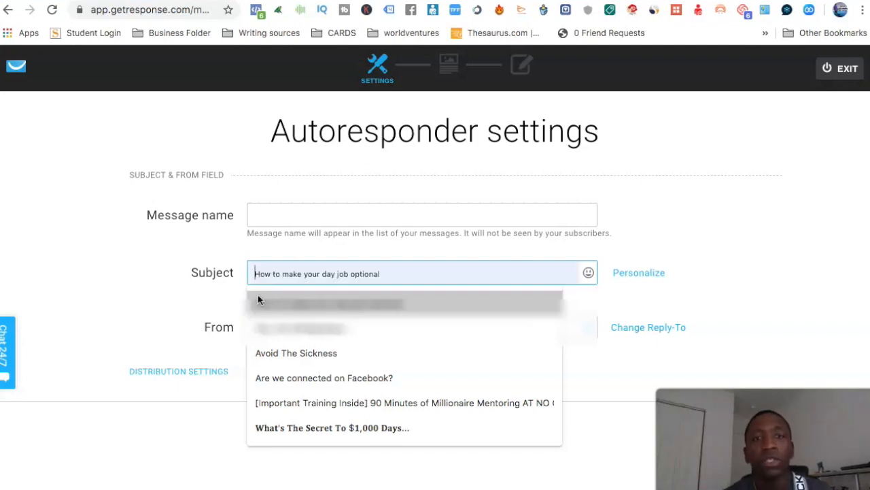
pyautogui.click(406, 1)
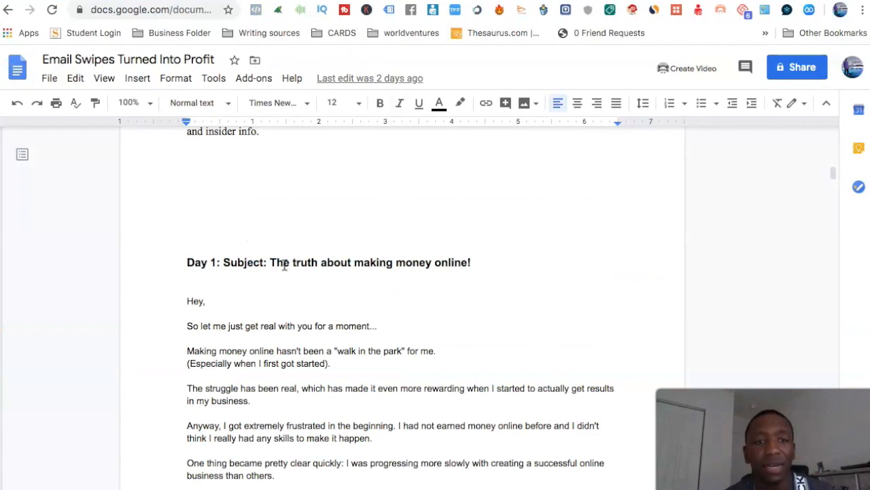
pyautogui.moveTo(271, 262); pyautogui.dragTo(472, 263)
pyautogui.hotkey('ctrl', 'c')
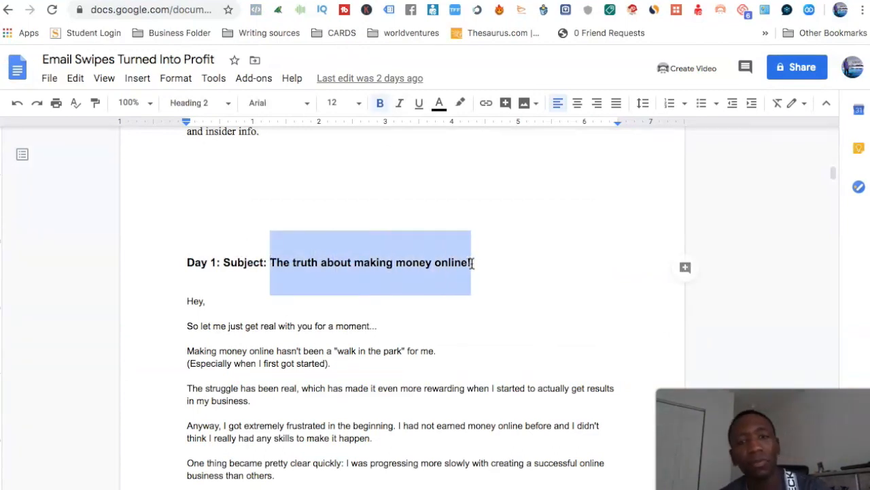
pyautogui.click(262, 2)
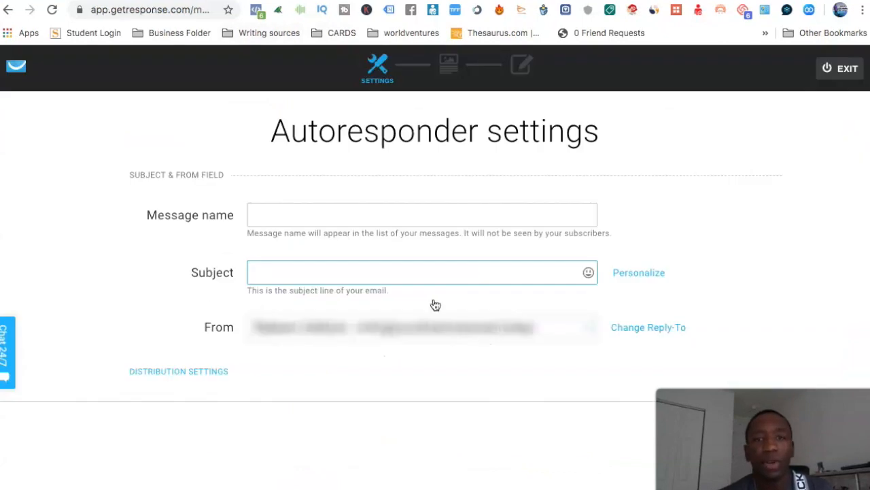
pyautogui.click(313, 264)
pyautogui.hotkey('ctrl', 'v')
pyautogui.click(760, 227)
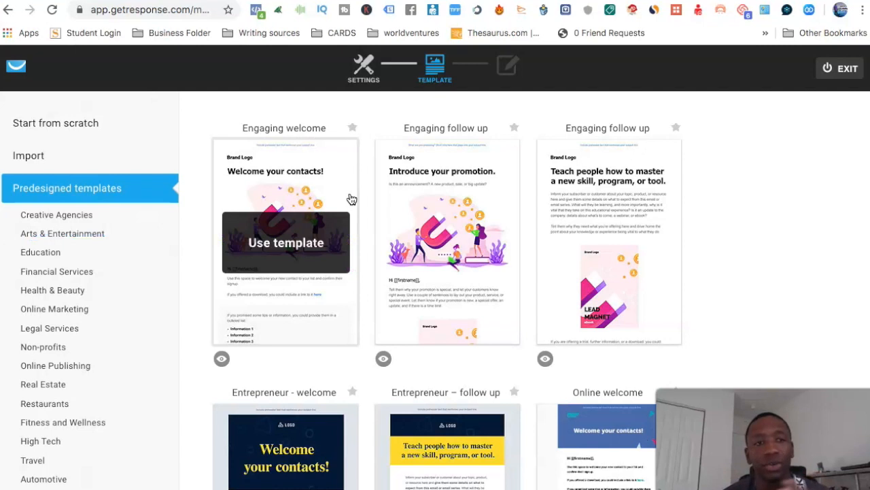
# Browse the predesigned email templates in the Education category.
pyautogui.click(56, 255)
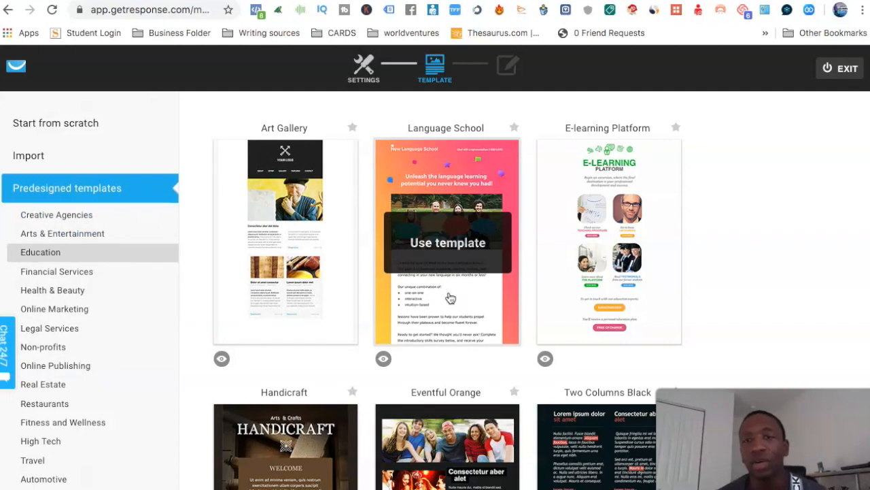
pyautogui.scroll(-3, 457, 380)
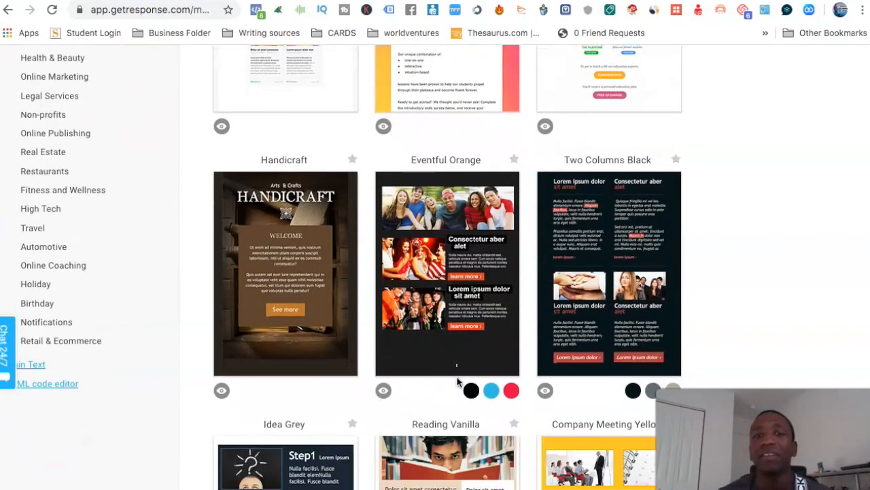
pyautogui.moveTo(518, 243)
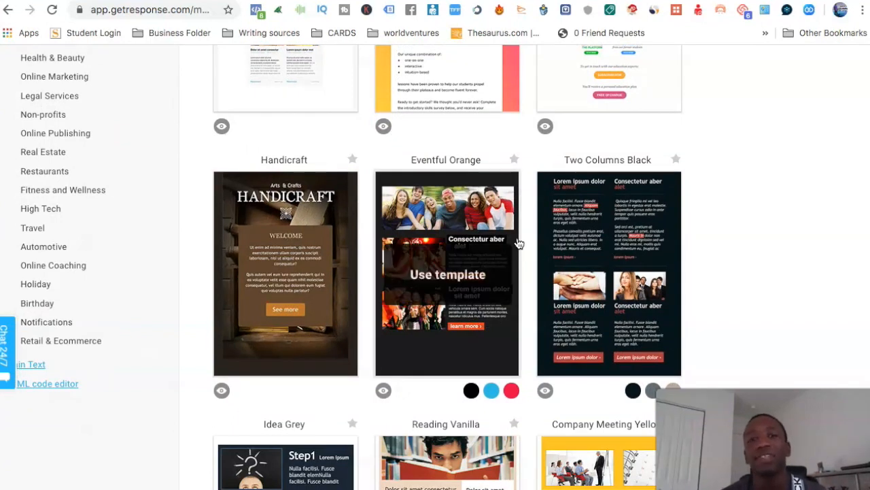
pyautogui.scroll(3, 518, 243)
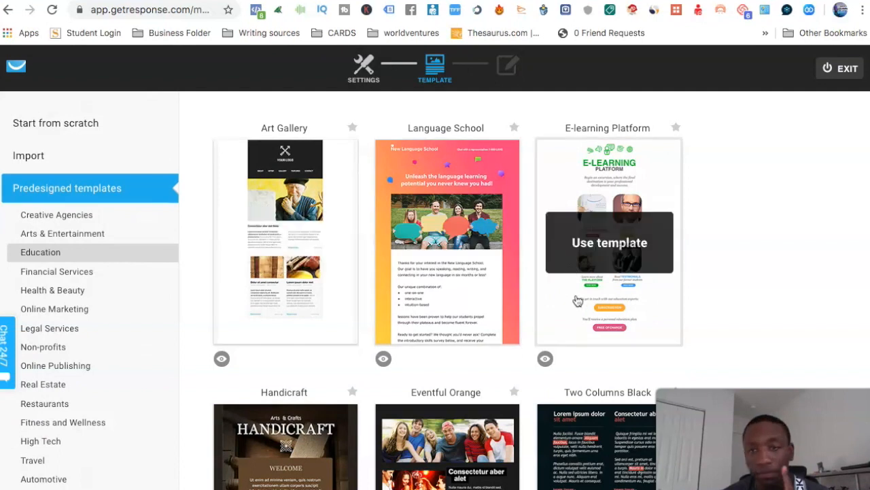
pyautogui.scroll(-3, 577, 300)
# Try the Handicraft template with its heading opened for editing, and go back to the template selection.
pyautogui.click(303, 301)
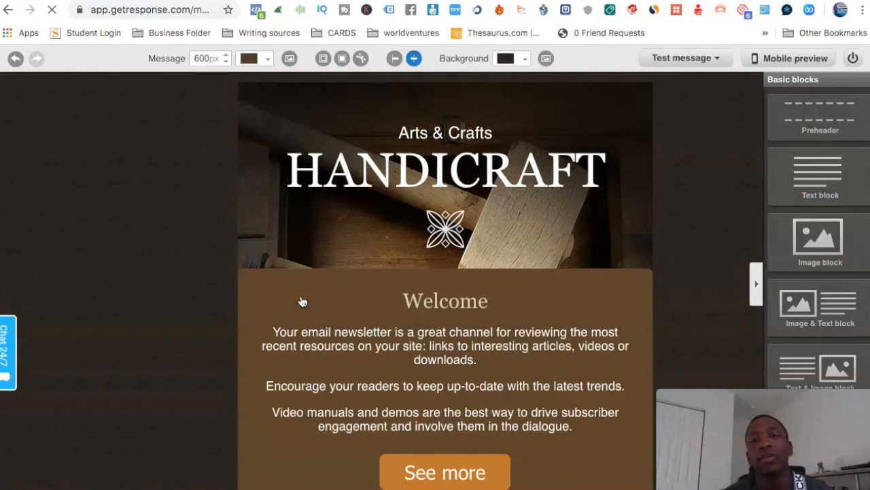
pyautogui.click(450, 161)
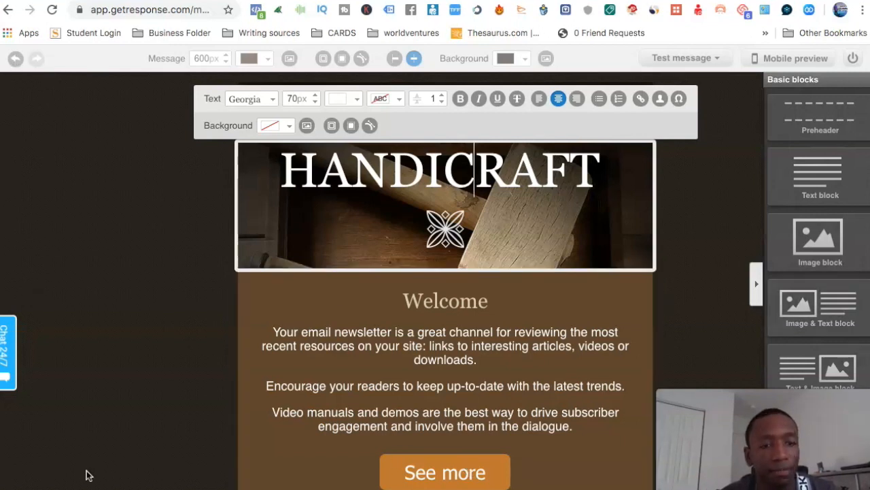
pyautogui.click(68, 488)
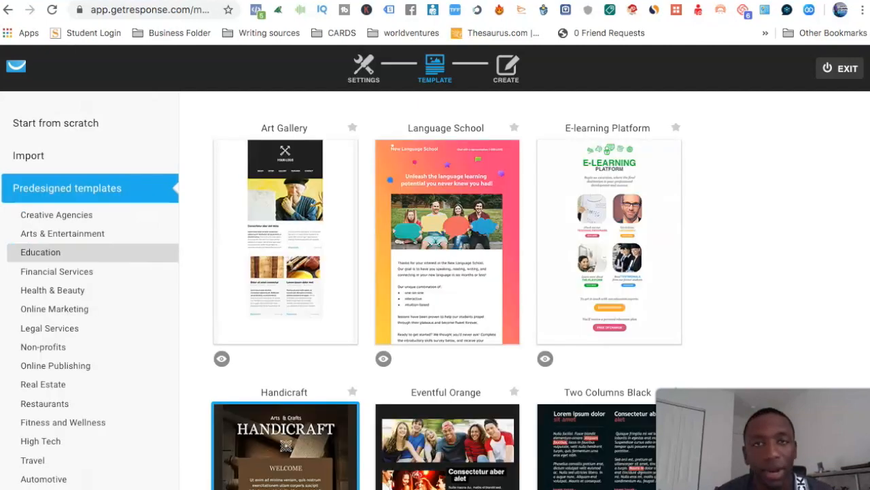
# Start the email from scratch with the Blank template, replacing the current message content.
pyautogui.click(70, 130)
pyautogui.scroll(-2, 372, 341)
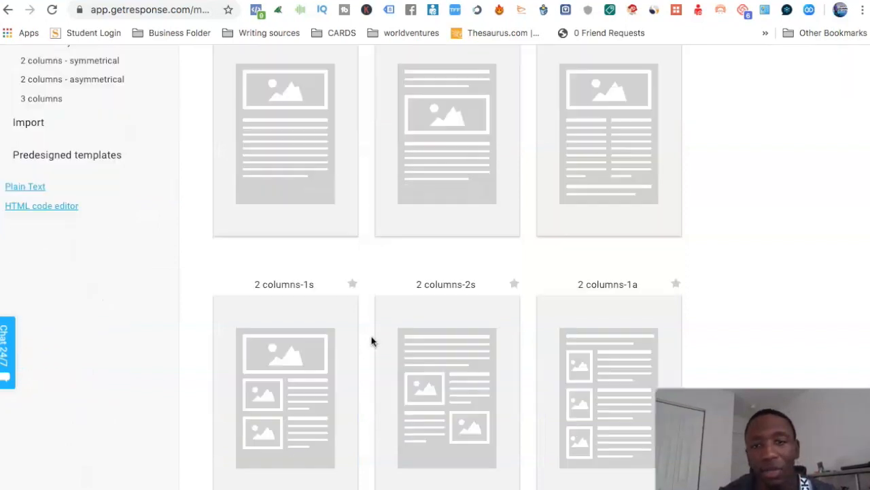
pyautogui.scroll(-5, 371, 340)
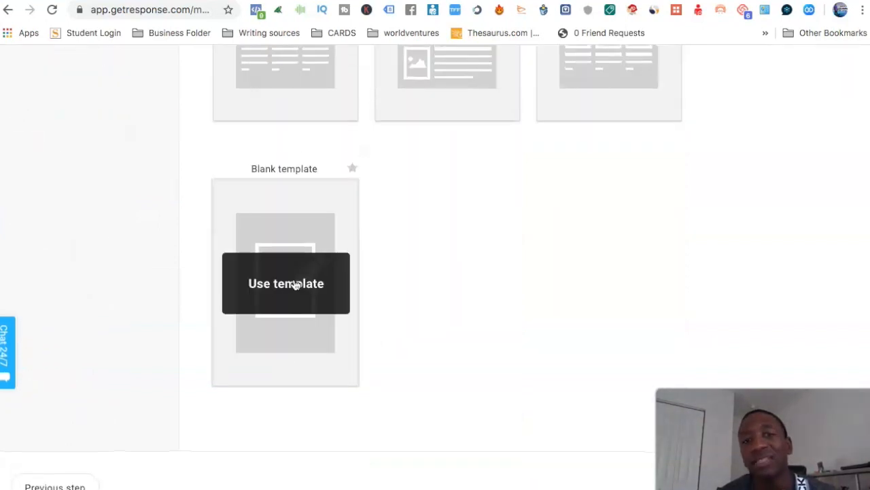
pyautogui.click(296, 285)
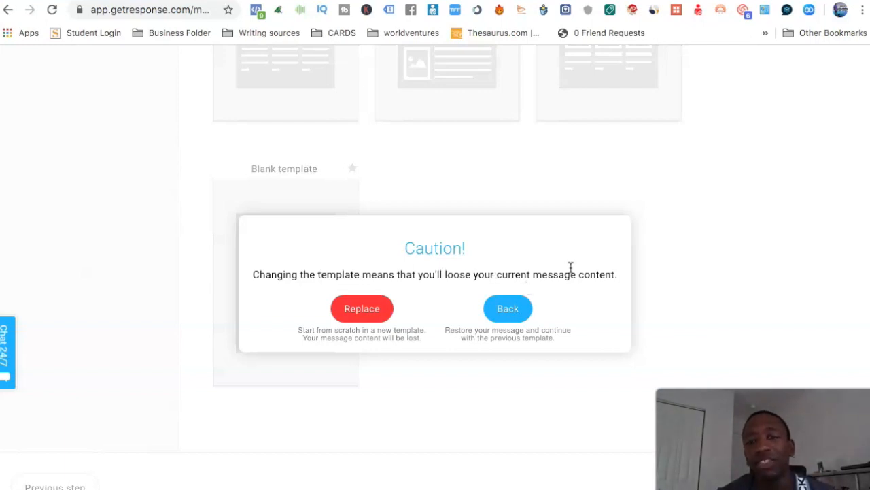
pyautogui.click(359, 309)
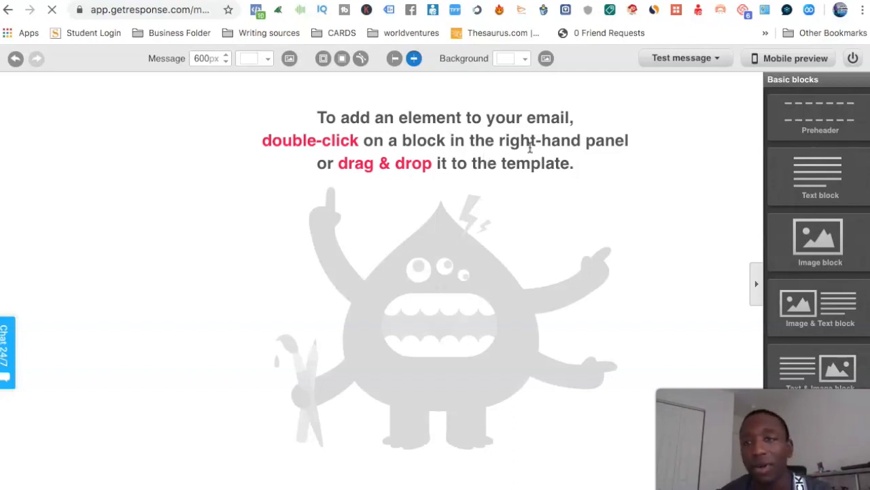
# Add a text block to the blank email and clear all of its placeholder text, including the linked words.
pyautogui.moveTo(840, 175); pyautogui.dragTo(354, 139)
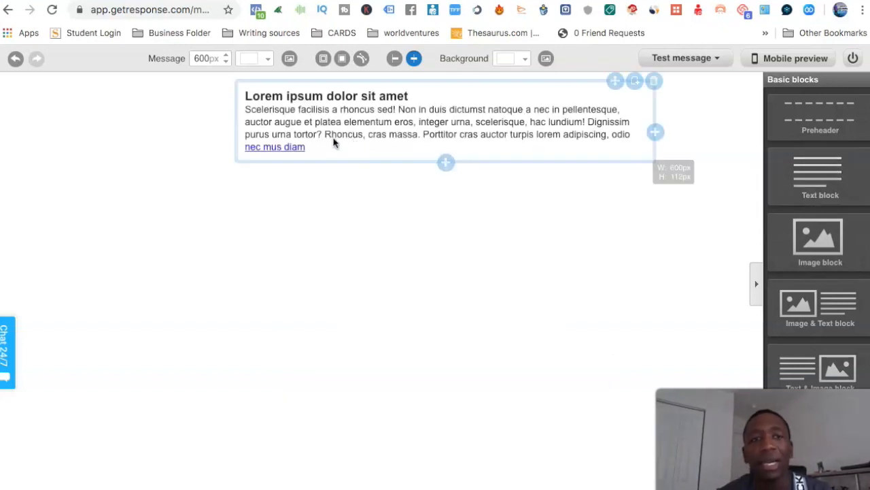
pyautogui.click(292, 151)
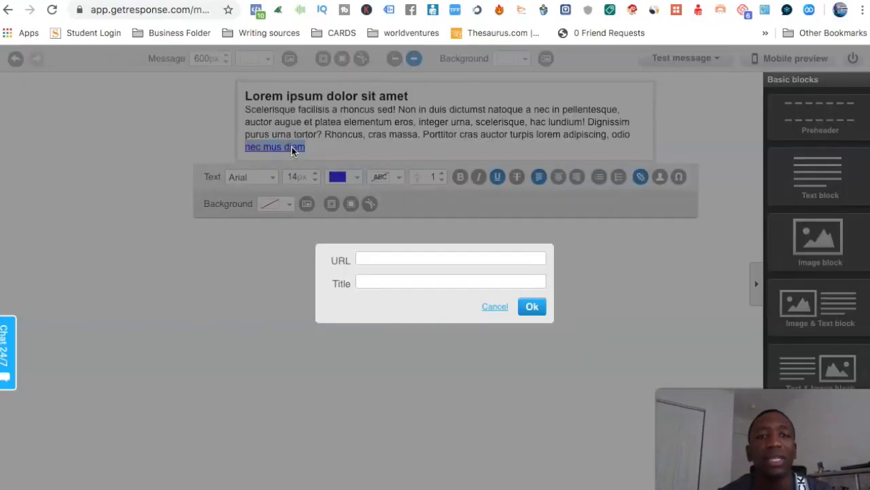
pyautogui.click(534, 306)
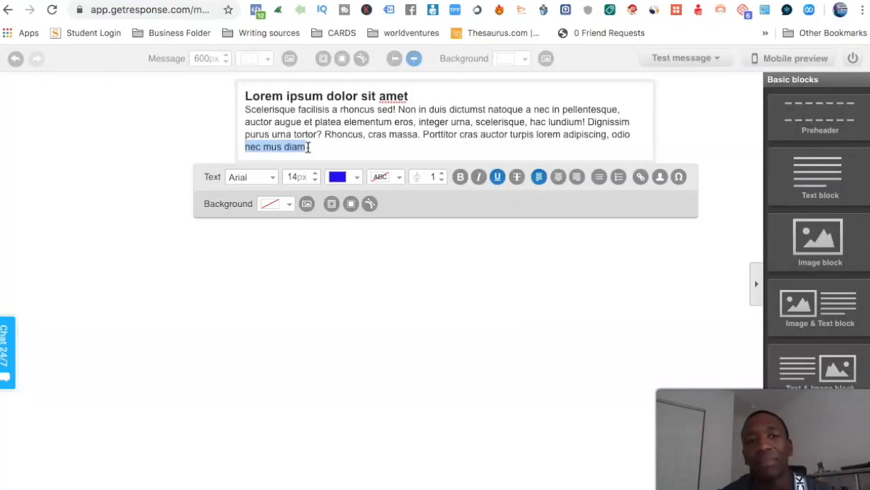
pyautogui.click(310, 147)
pyautogui.moveTo(308, 147); pyautogui.dragTo(253, 95)
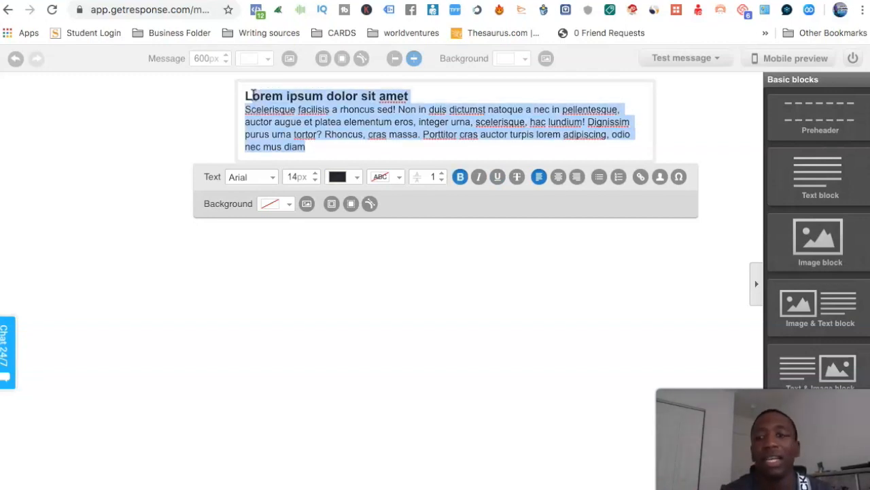
pyautogui.press('BackSpace')
pyautogui.press('BackSpace')
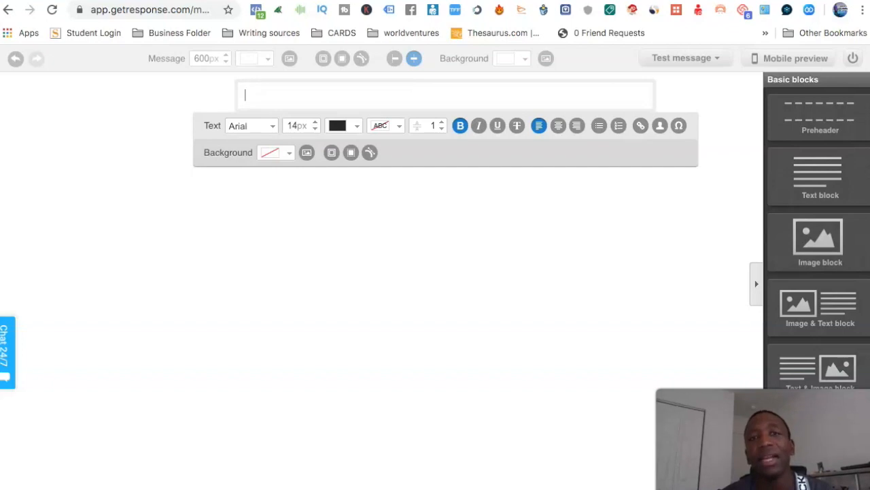
# Switch to the Email Swipes Turned Into Profit document in Google Docs and copy the Day 1 email body from "Hey," through the signature.
pyautogui.hotkey('ctrl', 'Tab')
pyautogui.click(225, 290)
pyautogui.click(187, 301)
pyautogui.moveTo(187, 302); pyautogui.dragTo(495, 417)
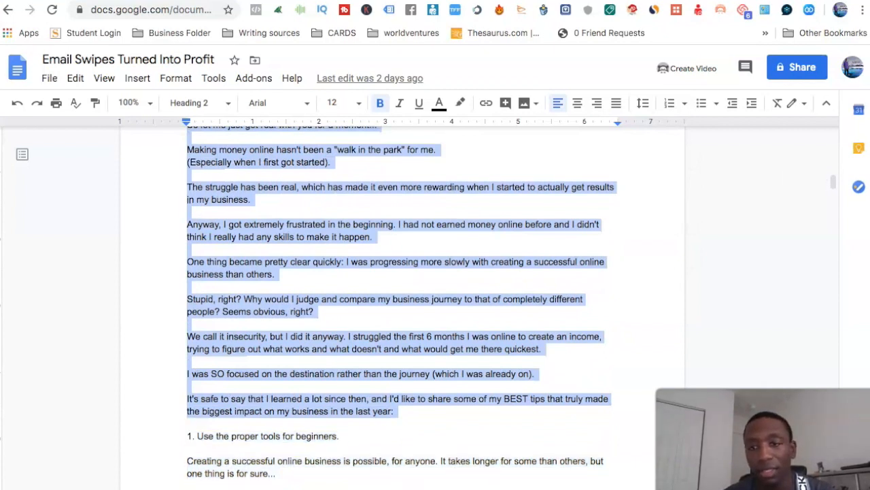
pyautogui.moveTo(832, 188); pyautogui.dragTo(793, 229)
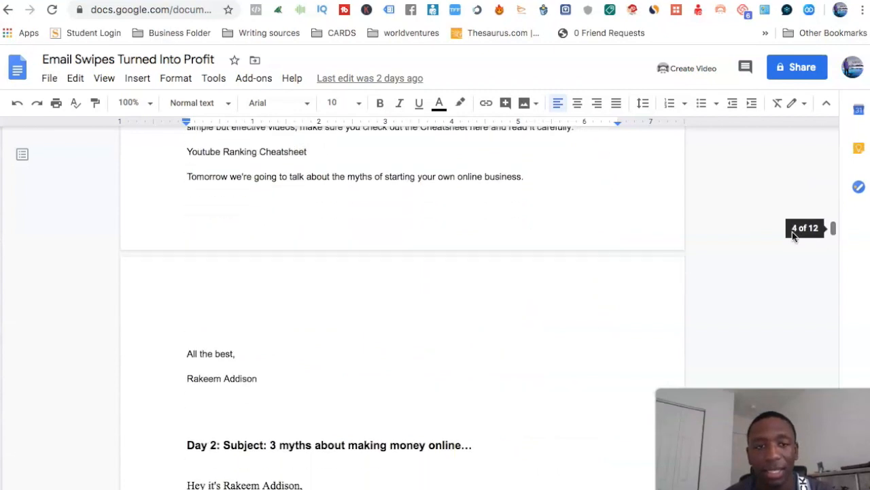
pyautogui.moveTo(259, 379); pyautogui.dragTo(206, 443)
pyautogui.rightClick(205, 444)
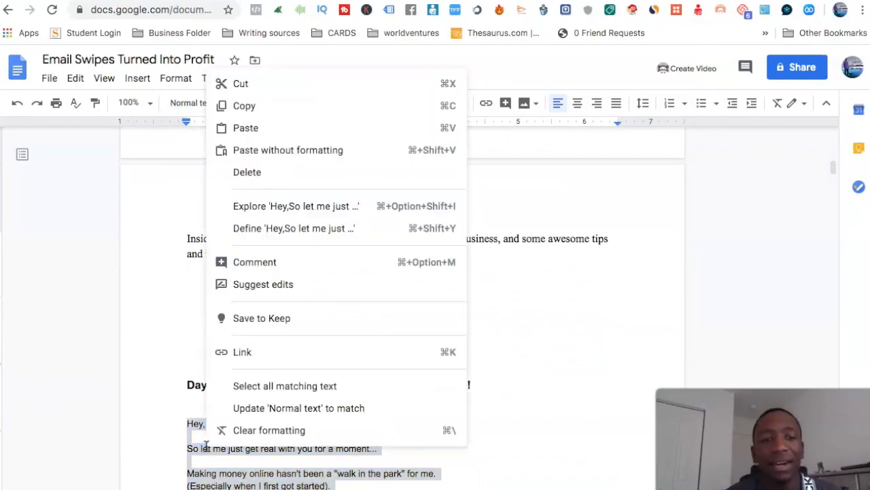
pyautogui.click(263, 111)
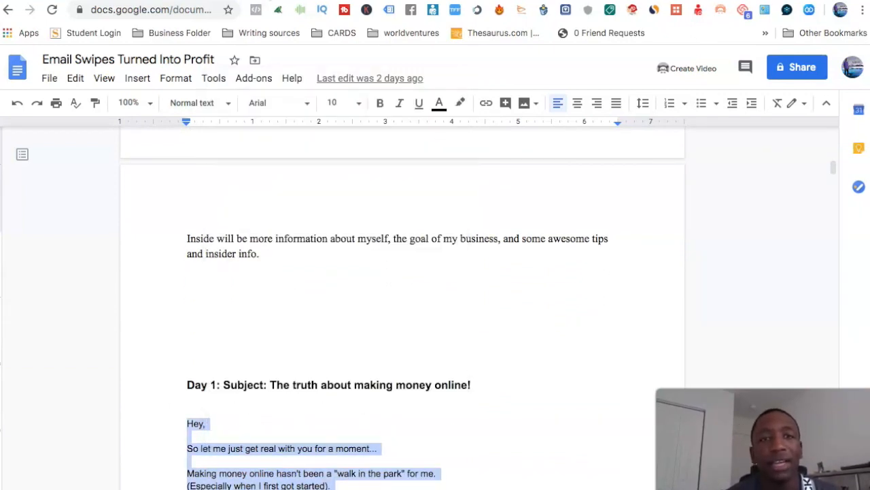
# Return to GetResponse, paste the copied email body into the empty text block, and look over the pasted message.
pyautogui.click(269, 1)
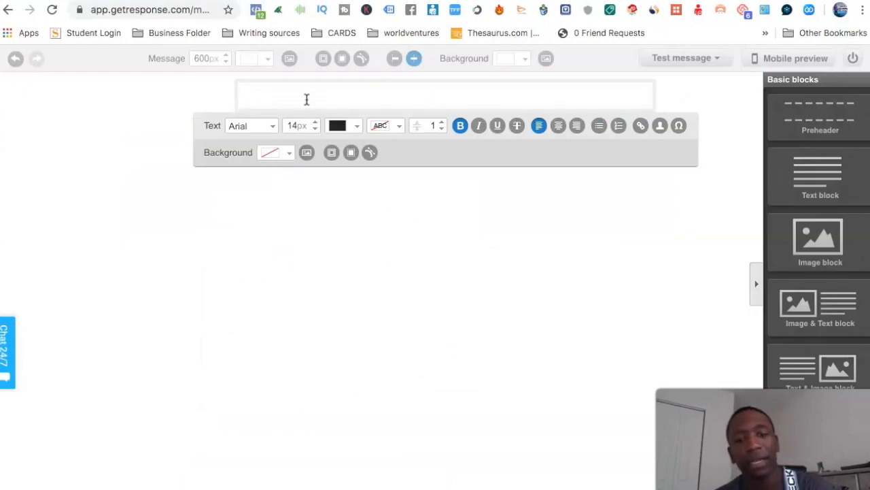
pyautogui.hotkey('ctrl', 'v')
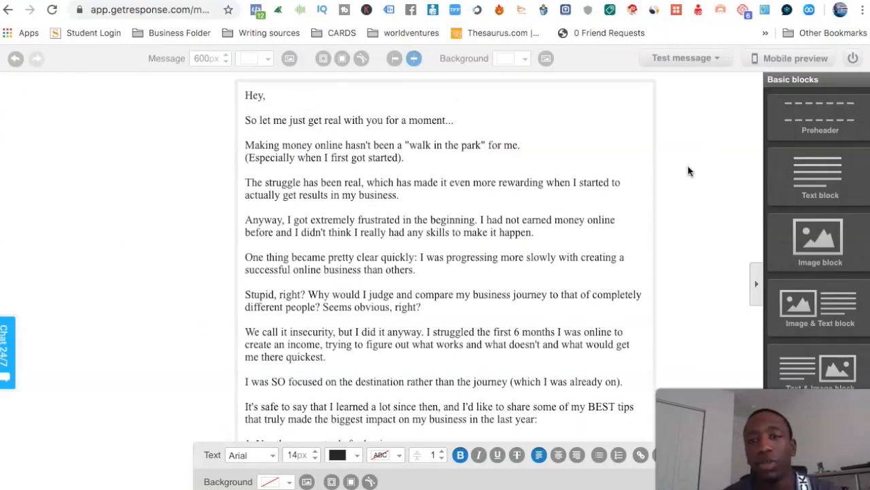
pyautogui.scroll(-5, 498, 215)
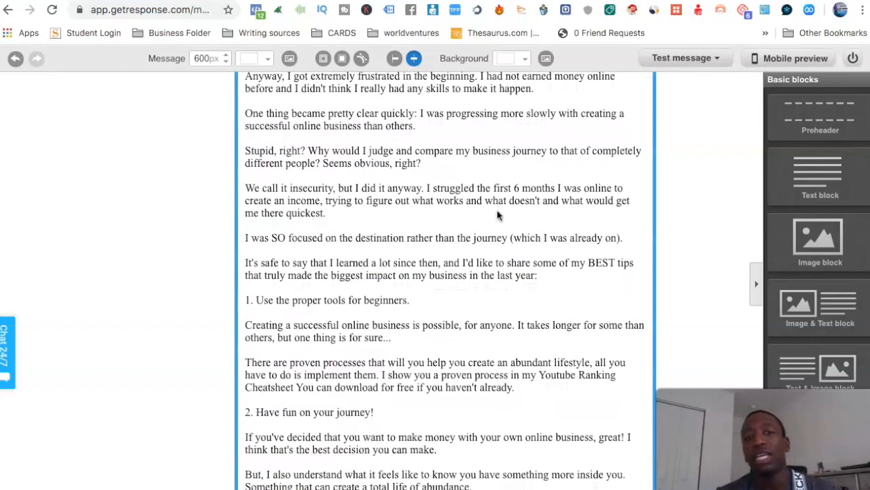
pyautogui.scroll(5, 497, 215)
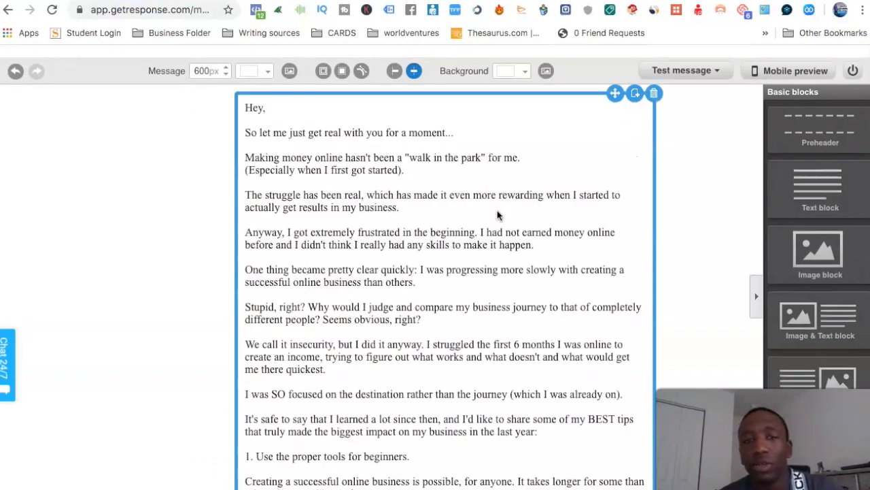
# Check the message's SpamScore, and close the results.
pyautogui.click(707, 59)
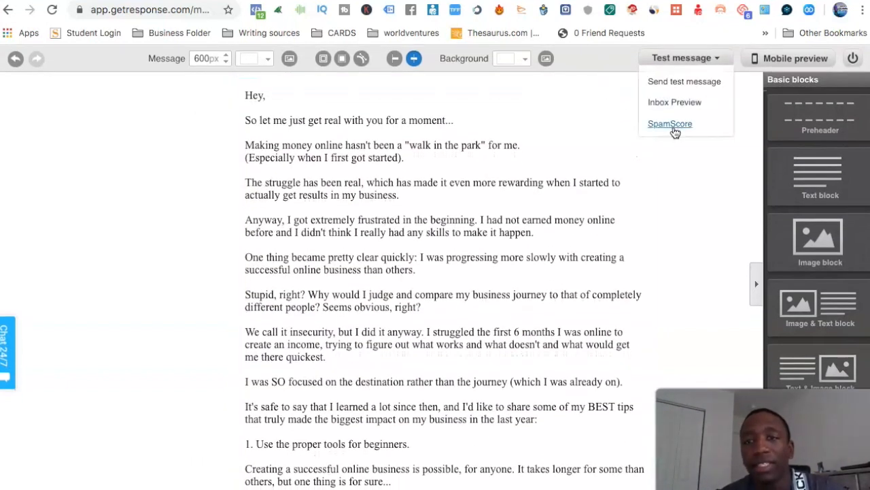
pyautogui.click(678, 122)
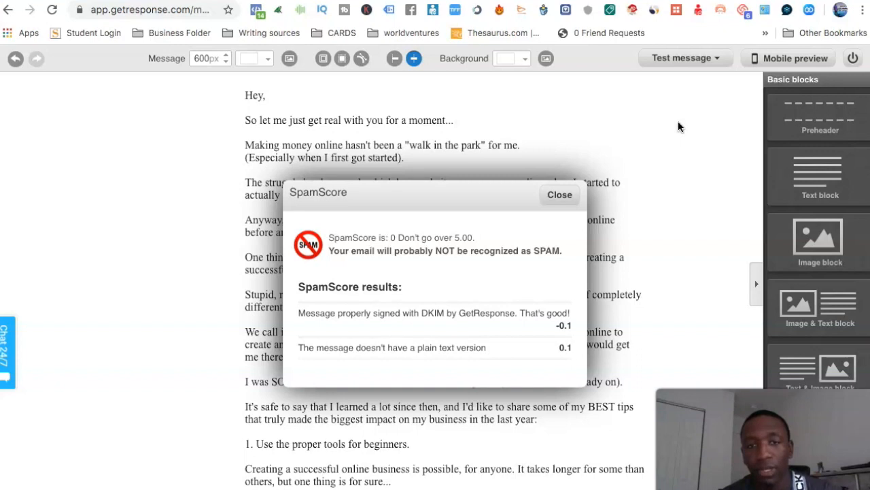
pyautogui.click(569, 197)
# Generate the email's plain text version from the HTML message and wrap its long lines.
pyautogui.scroll(-4, 687, 249)
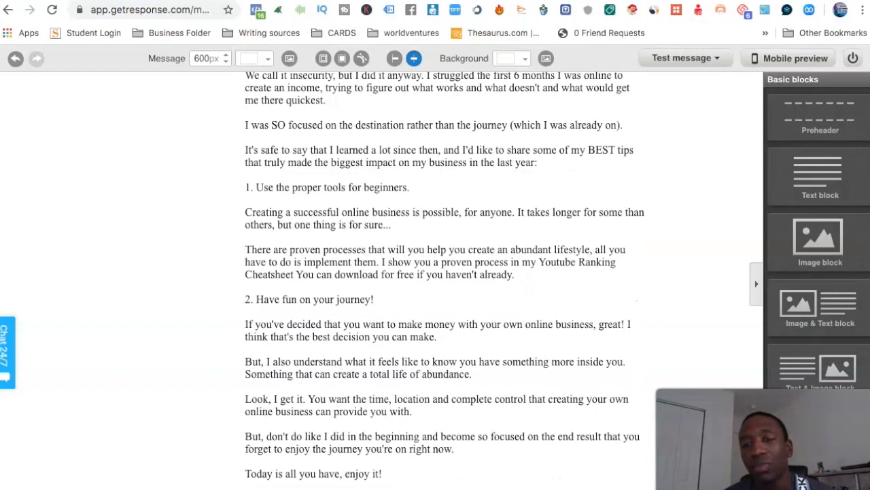
pyautogui.click(622, 486)
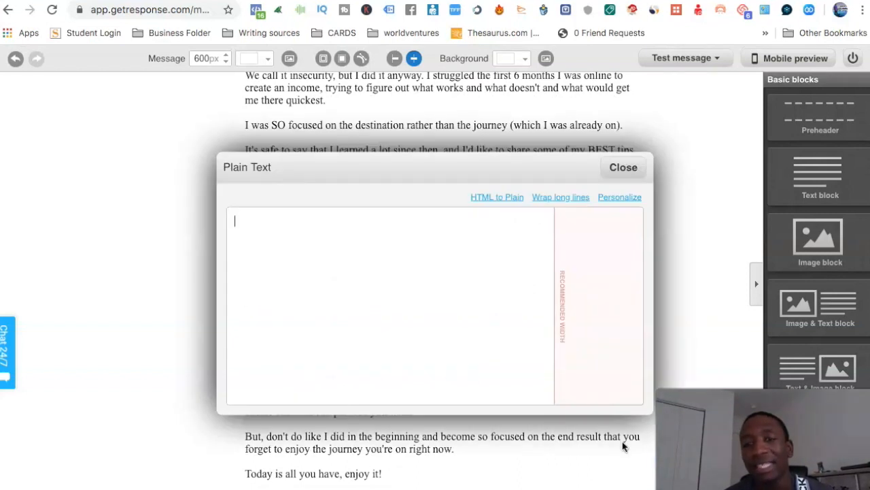
pyautogui.click(516, 198)
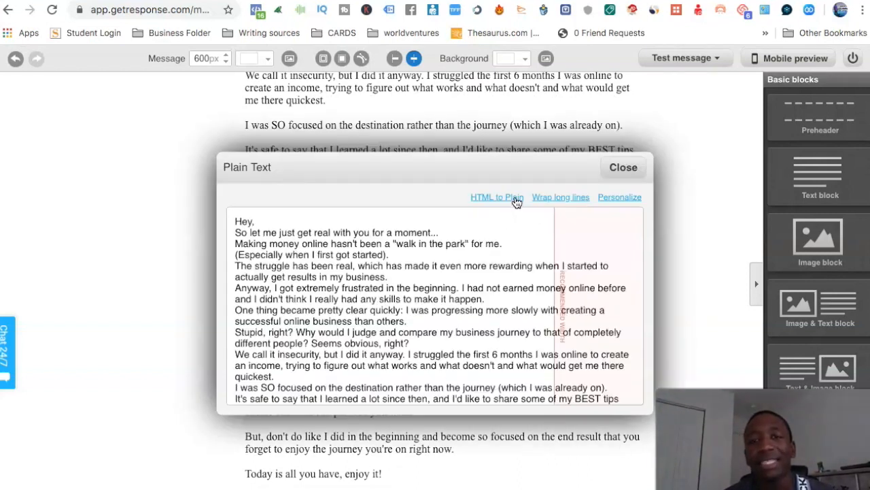
pyautogui.click(560, 198)
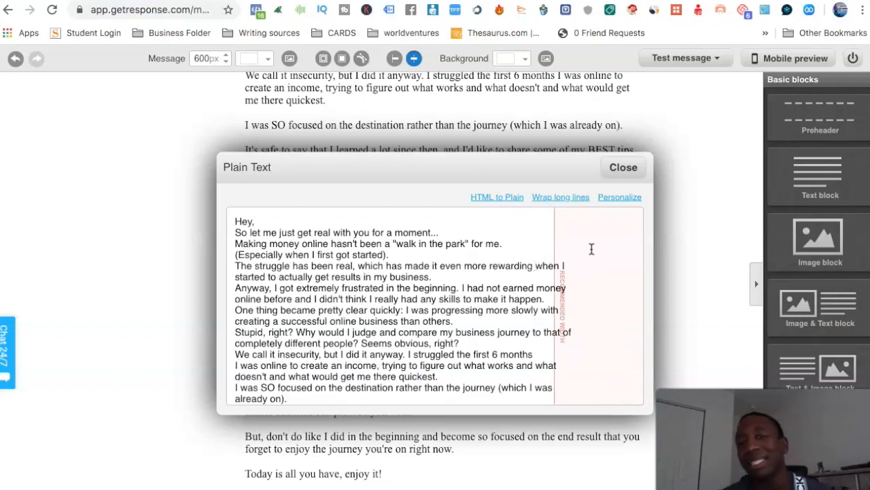
# Insert line breaks in several overlong plain text lines to fit the recommended width, review the text through the signature, and close it.
pyautogui.press('Return')
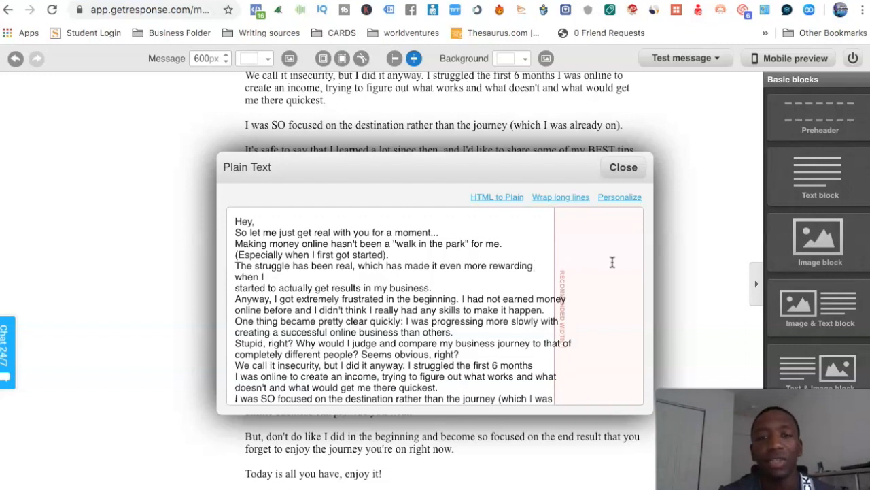
pyautogui.click(537, 298)
pyautogui.press('Return')
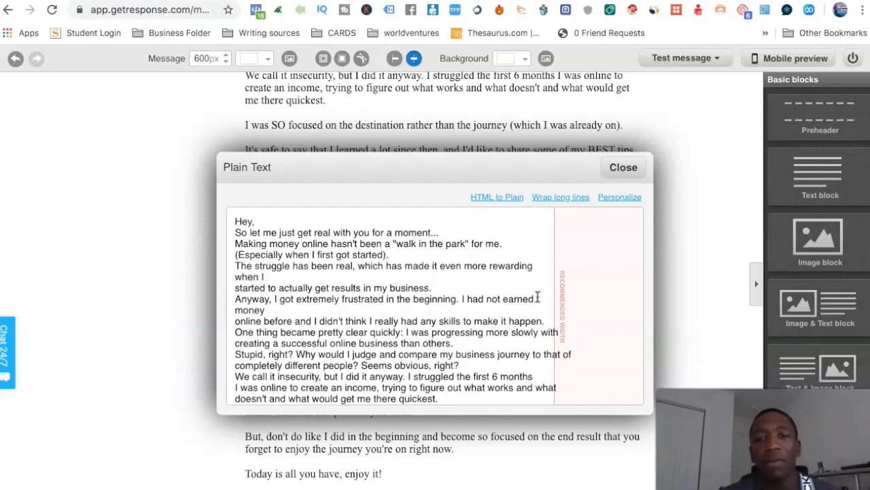
pyautogui.click(540, 331)
pyautogui.press('Return')
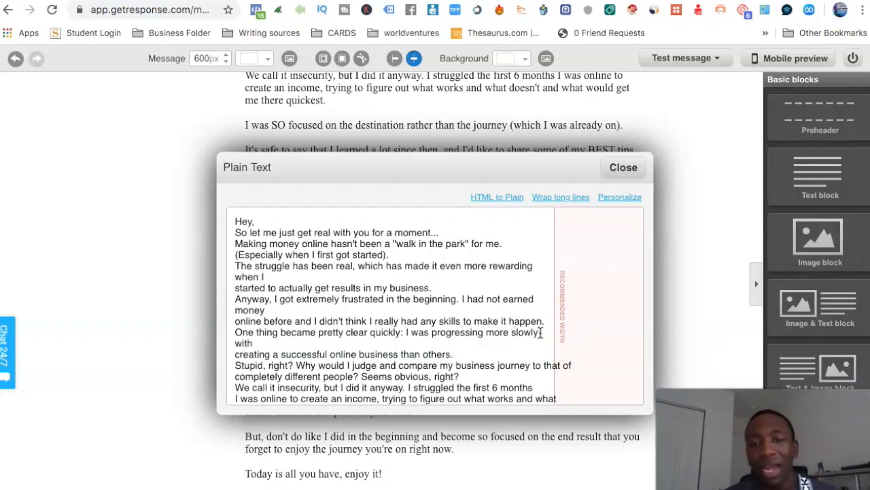
pyautogui.scroll(-3, 542, 331)
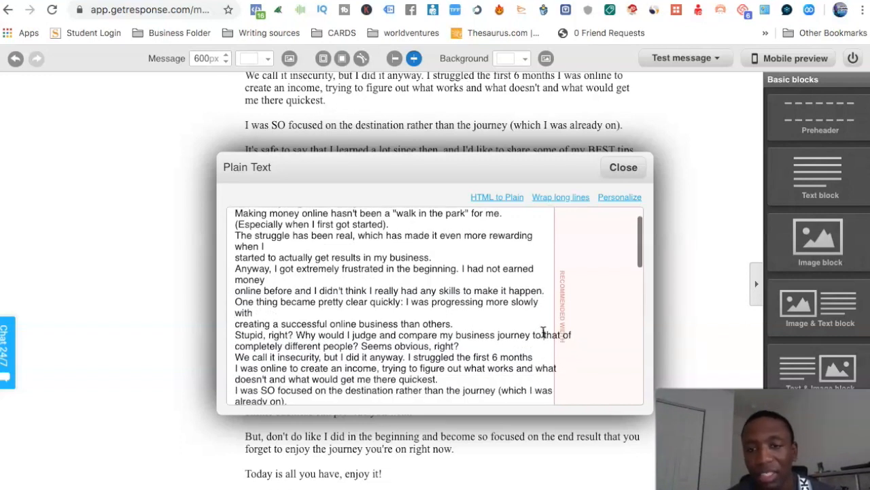
pyautogui.click(543, 333)
pyautogui.press('Return')
pyautogui.scroll(-5, 544, 333)
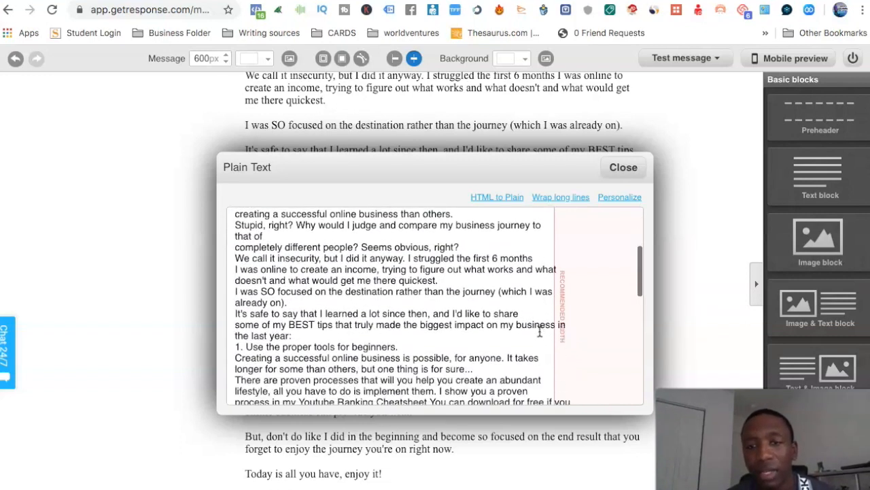
pyautogui.click(536, 270)
pyautogui.press('Return')
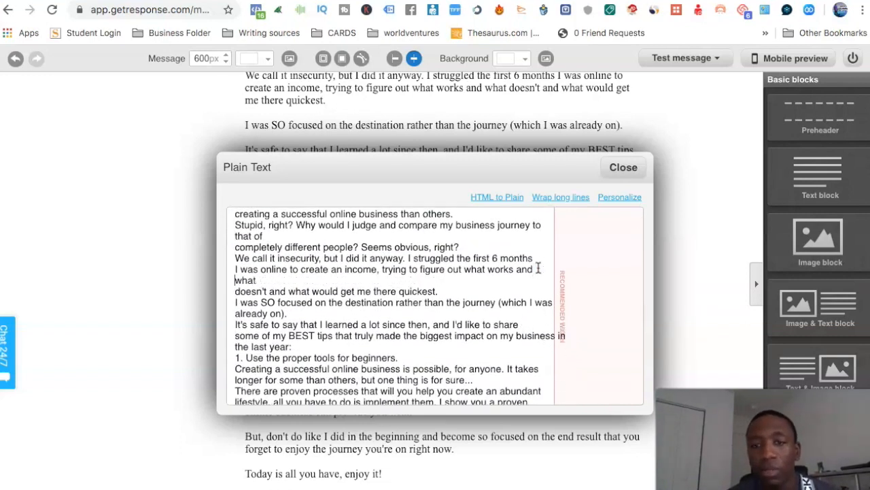
pyautogui.click(516, 336)
pyautogui.press('Return')
pyautogui.scroll(-5, 516, 327)
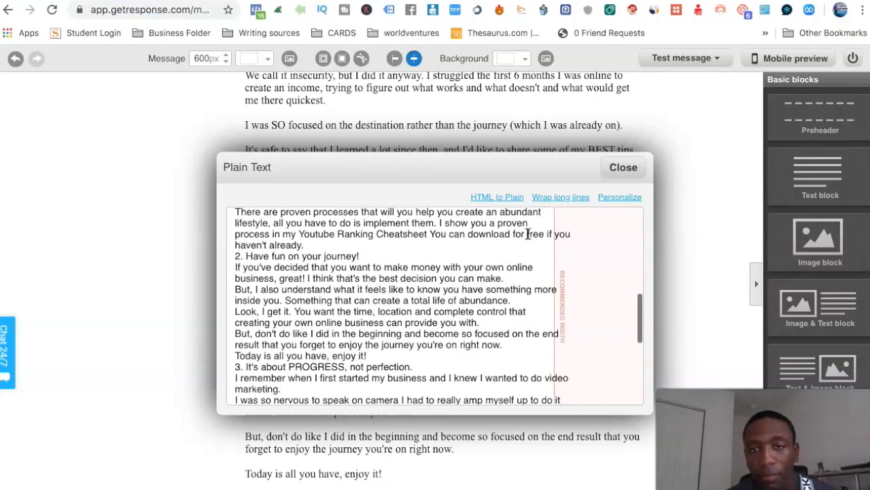
pyautogui.scroll(-5, 528, 234)
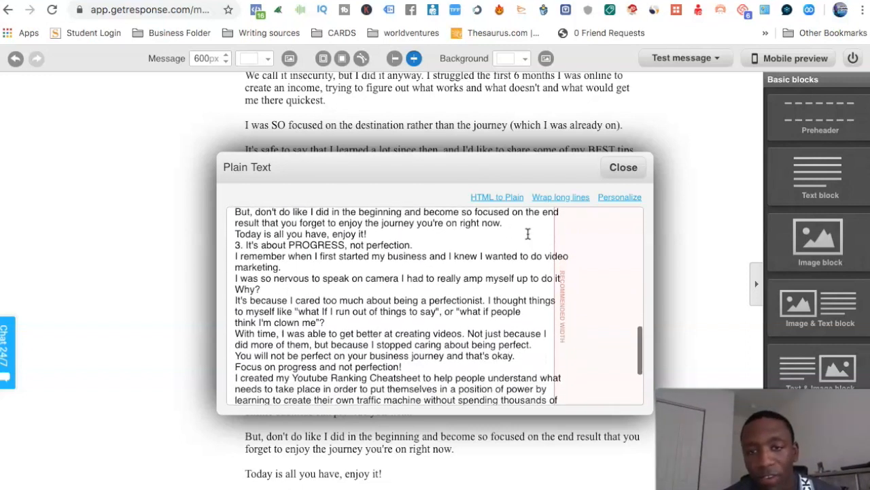
pyautogui.scroll(1, 530, 236)
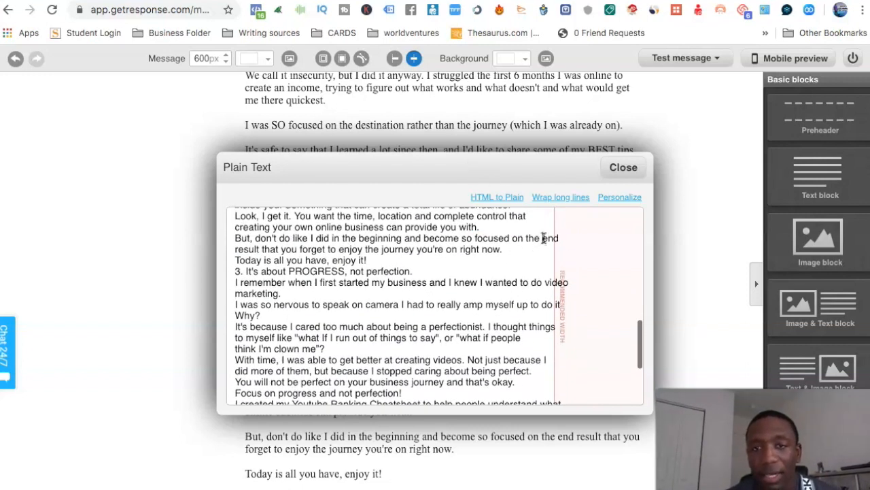
pyautogui.click(543, 238)
pyautogui.press('Return')
pyautogui.scroll(-1, 544, 238)
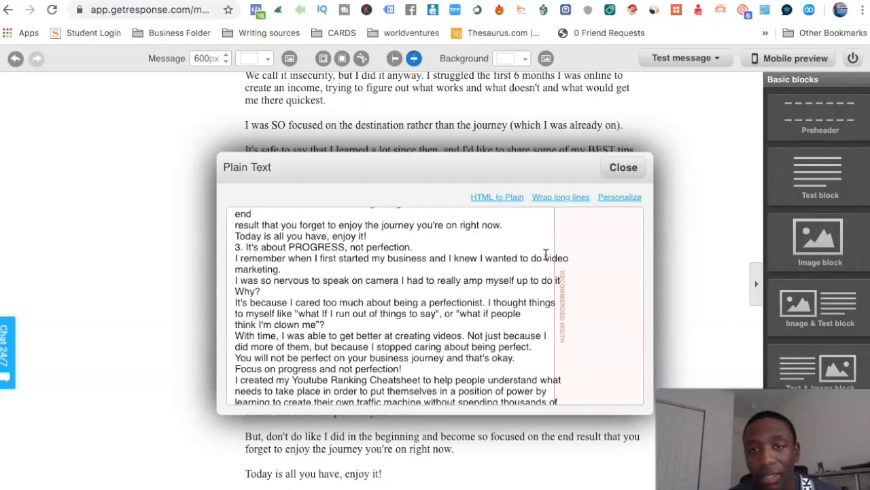
pyautogui.click(544, 258)
pyautogui.press('Return')
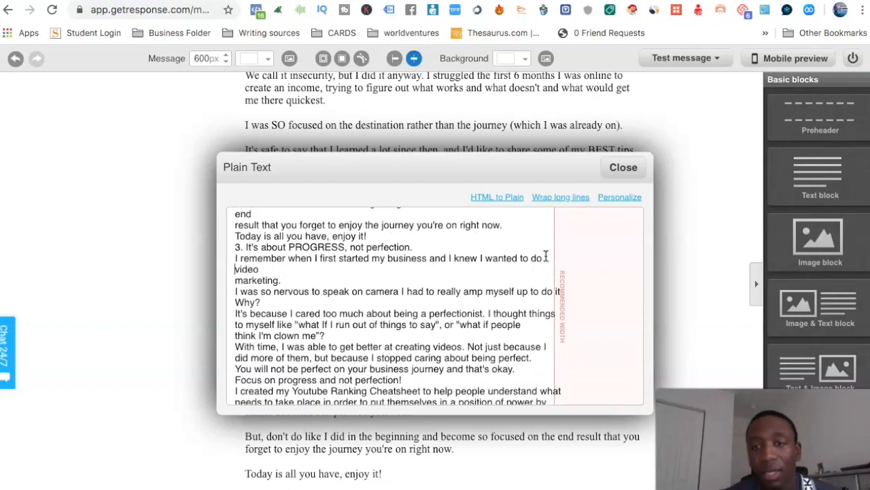
pyautogui.click(570, 291)
pyautogui.press('Return')
pyautogui.scroll(-3, 569, 292)
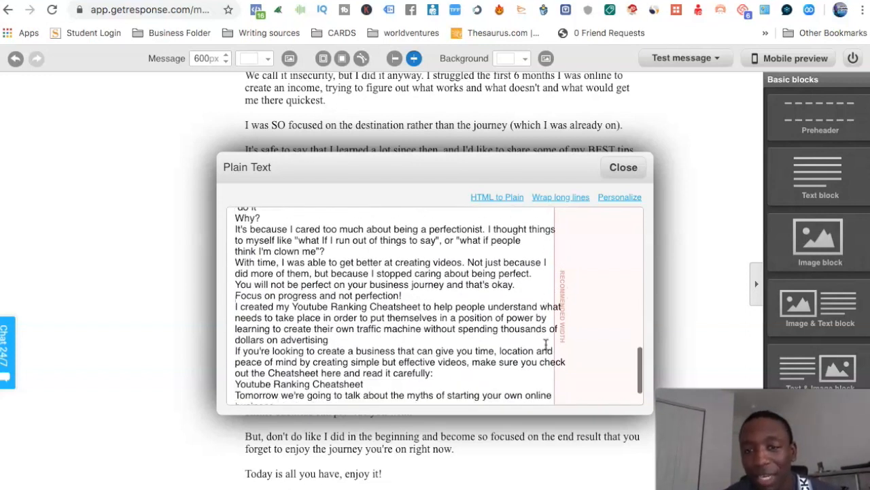
pyautogui.scroll(-1, 548, 364)
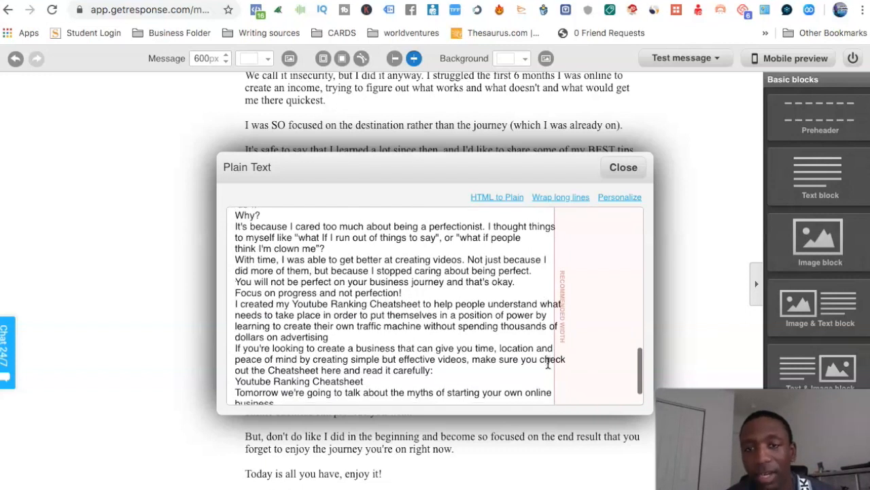
pyautogui.scroll(-2, 548, 364)
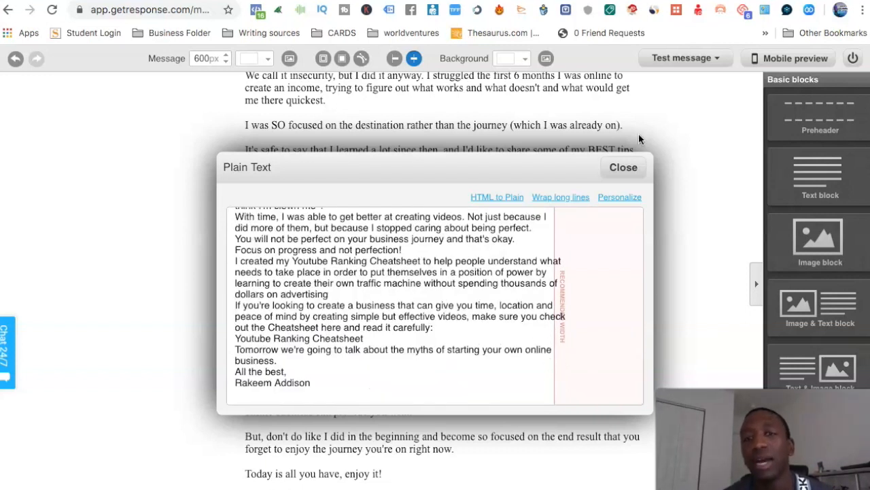
pyautogui.click(623, 168)
# Run the SpamScore check again on the message with its plain text version.
pyautogui.click(687, 58)
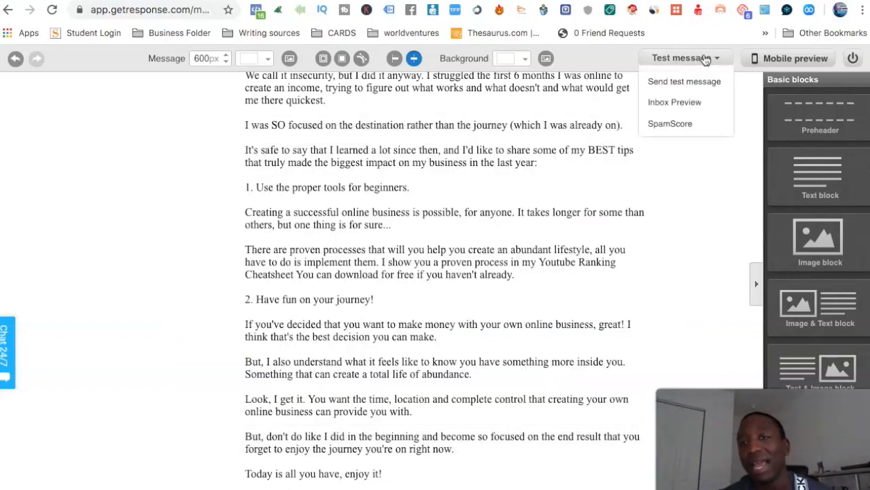
pyautogui.click(670, 123)
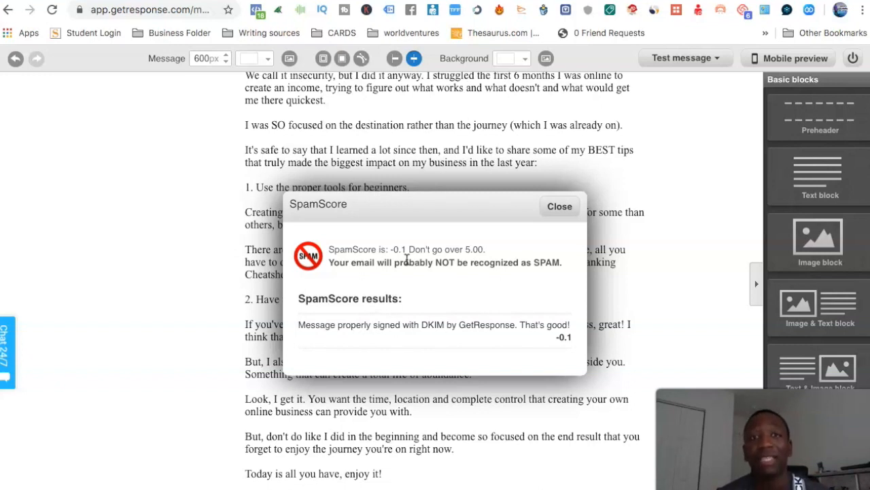
# Close the SpamScore results and review the message text through the Youtube Ranking Cheatsheet line and the signature.
pyautogui.click(560, 208)
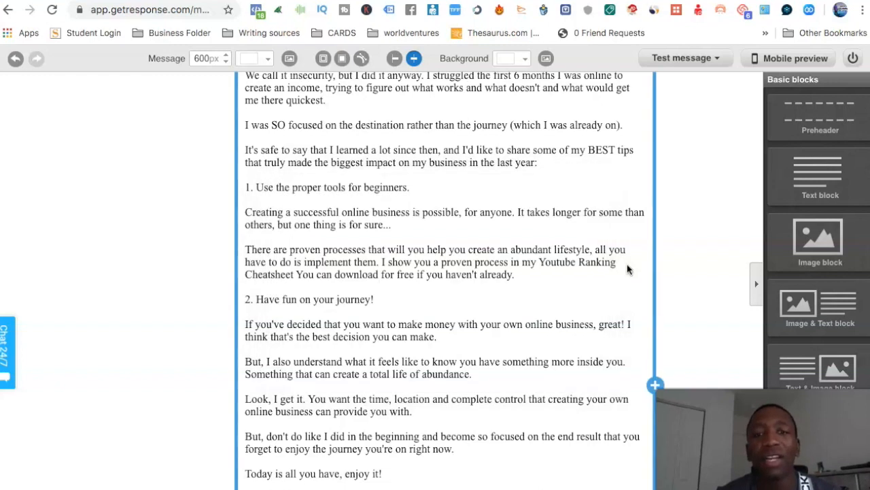
pyautogui.scroll(5, 628, 270)
pyautogui.scroll(-2, 284, 290)
pyautogui.scroll(-10, 286, 288)
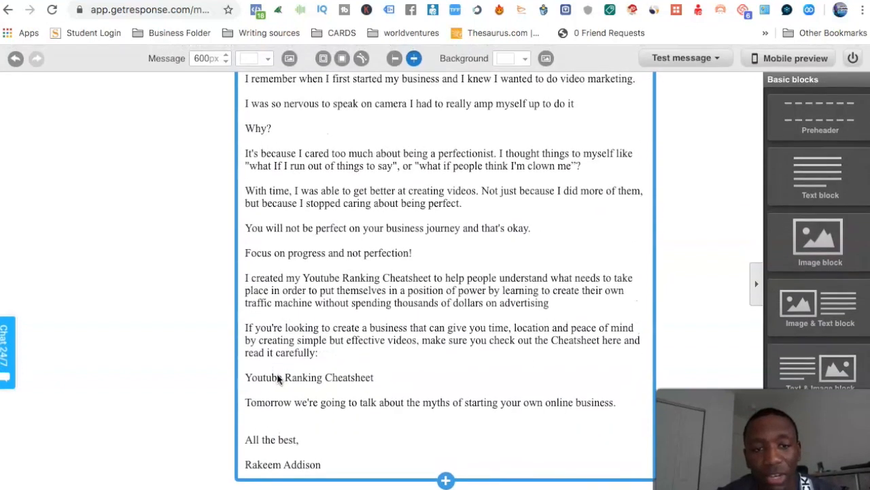
pyautogui.scroll(1, 457, 378)
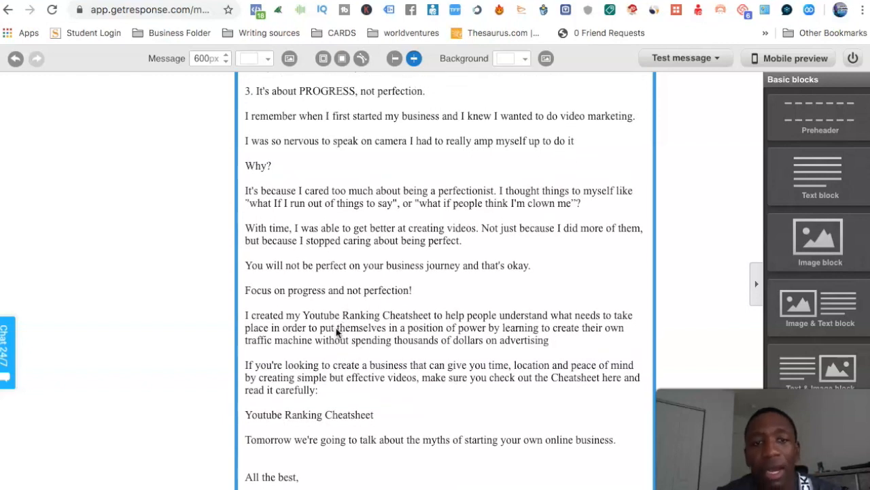
pyautogui.press('super+t')
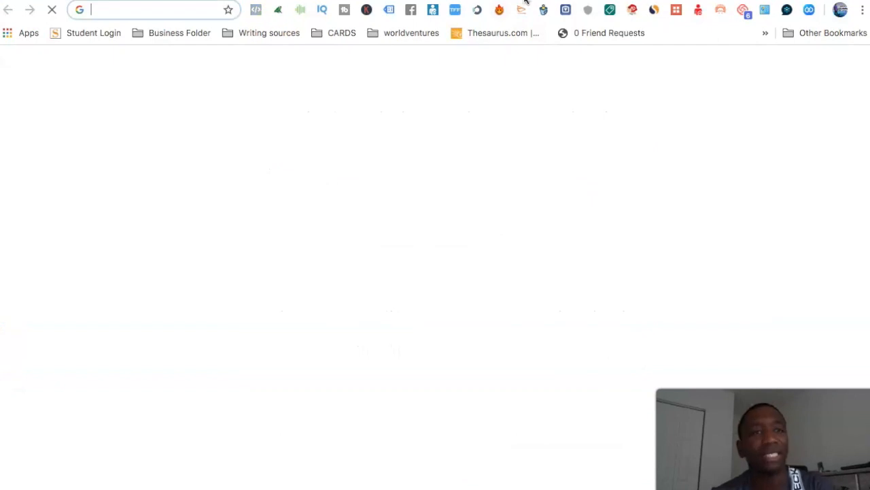
pyautogui.write('ww')
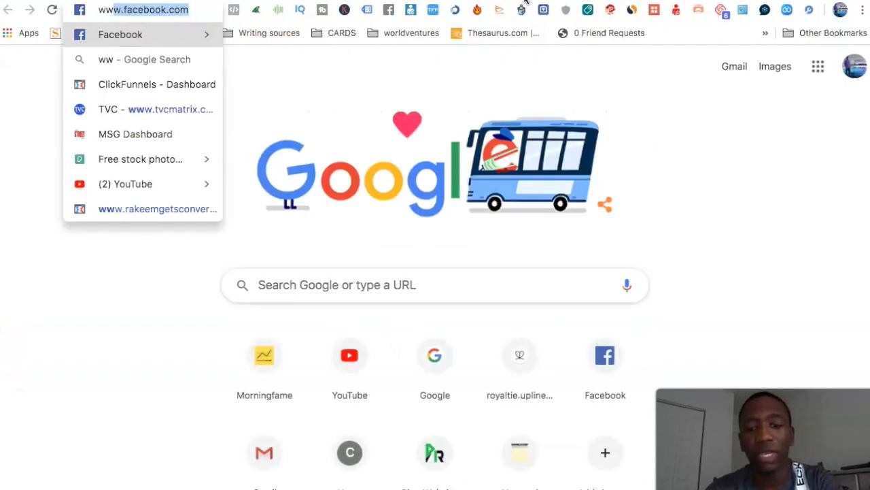
pyautogui.write('.goog')
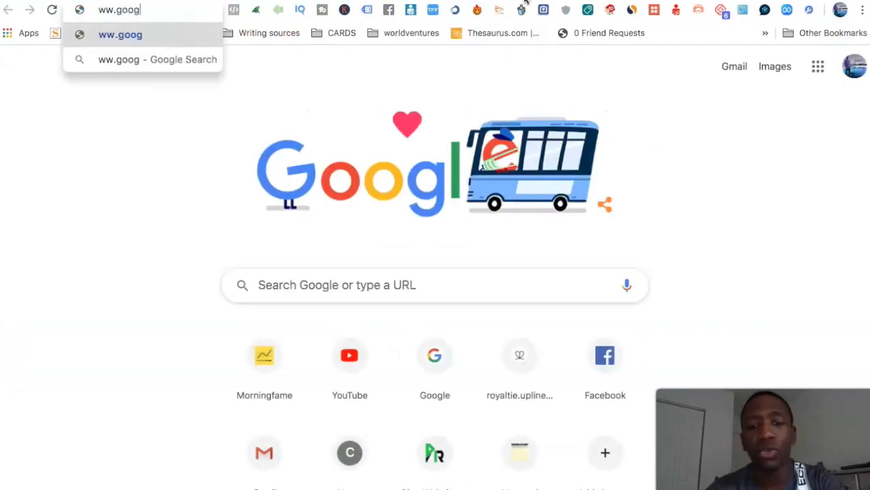
pyautogui.write('le.com')
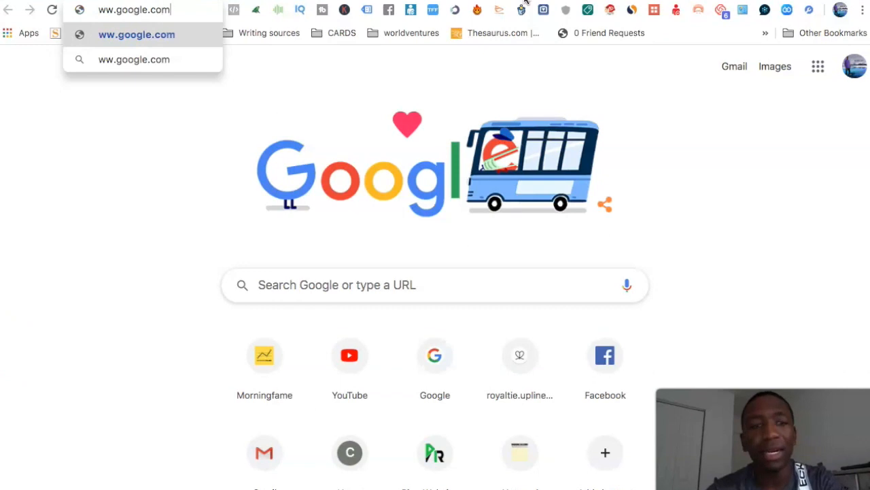
pyautogui.tripleClick(160, 10)
pyautogui.click(161, 10)
pyautogui.click(99, 9)
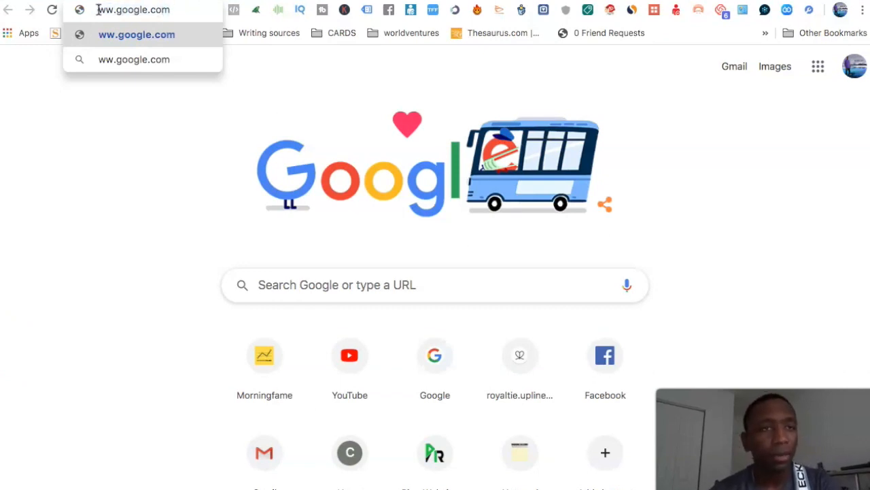
pyautogui.write('w')
pyautogui.tripleClick(151, 10)
pyautogui.press('super+c')
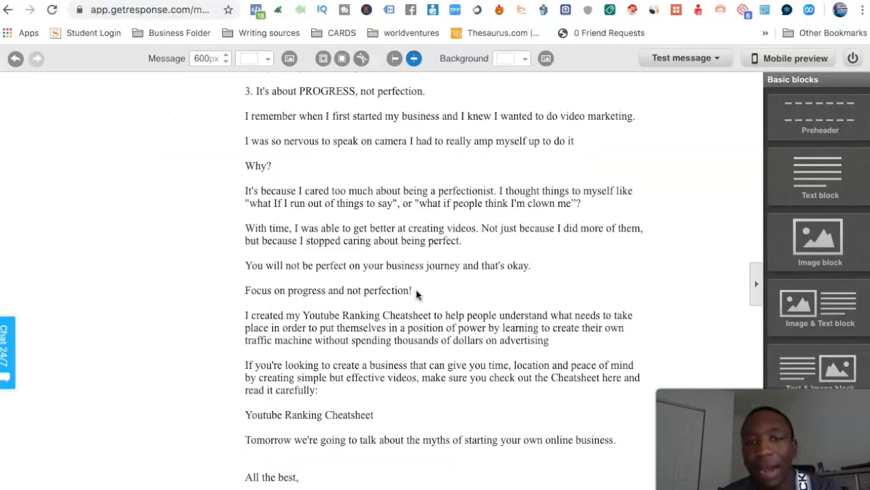
pyautogui.click(246, 418)
pyautogui.moveTo(245, 381); pyautogui.dragTo(337, 382)
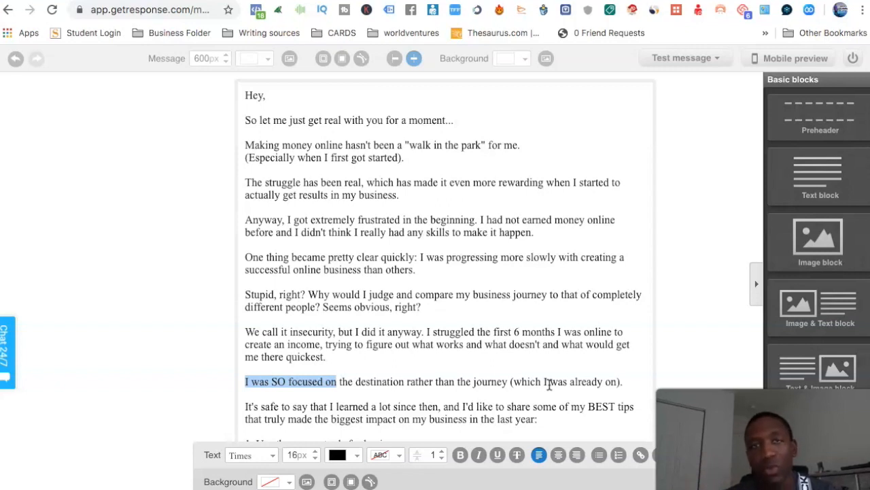
pyautogui.click(641, 456)
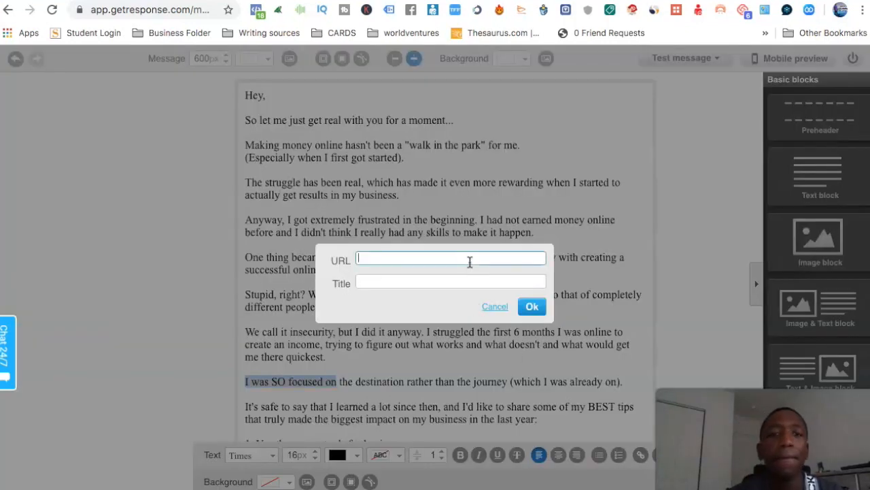
pyautogui.press('super+v')
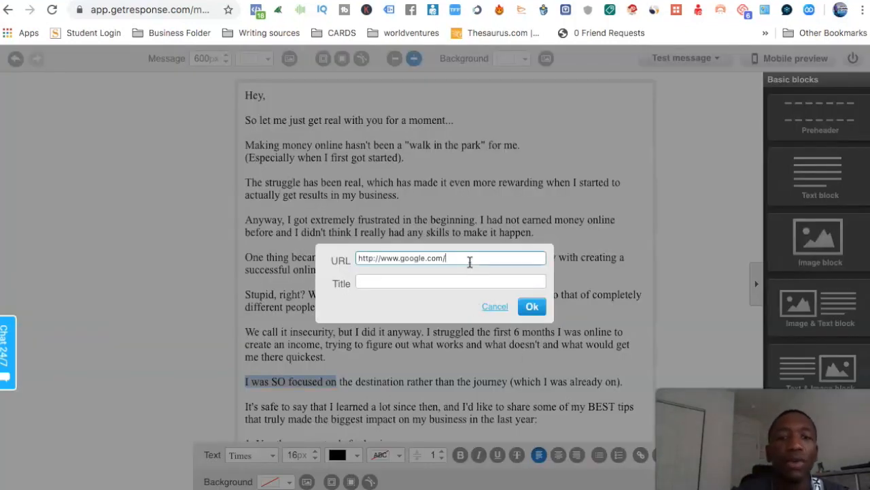
pyautogui.click(532, 307)
pyautogui.click(663, 308)
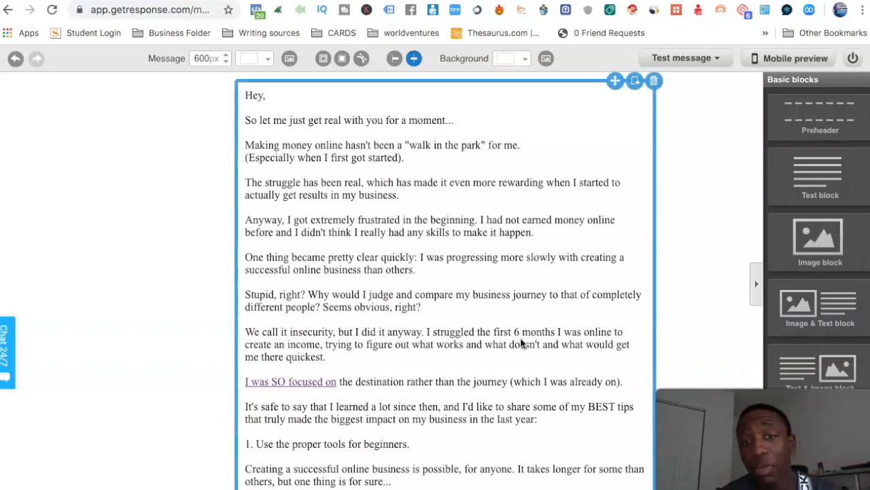
# Finish the message, name the day 0 autoresponder "Bussiness youtube", and save and publish it.
pyautogui.scroll(-10, 522, 343)
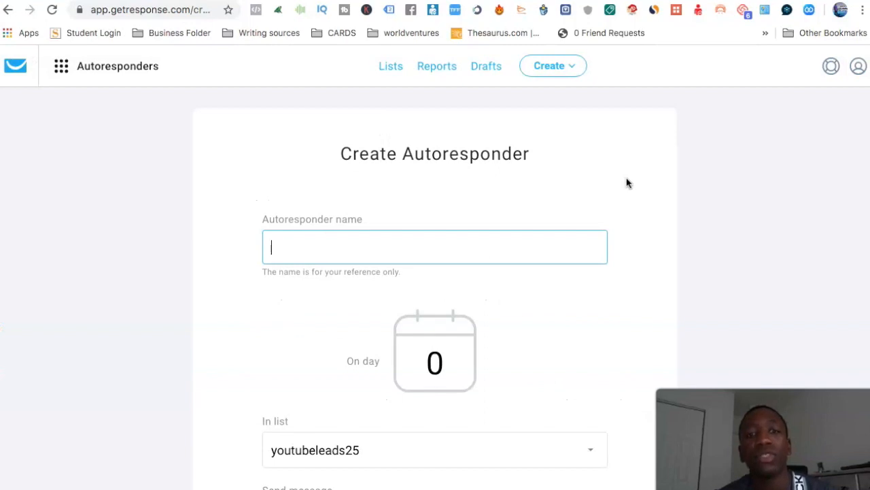
pyautogui.scroll(-1, 427, 170)
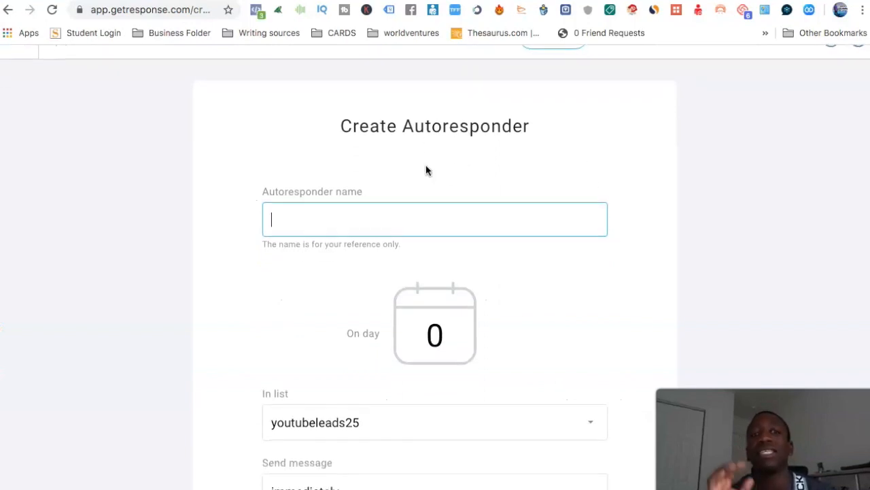
pyautogui.scroll(1, 427, 170)
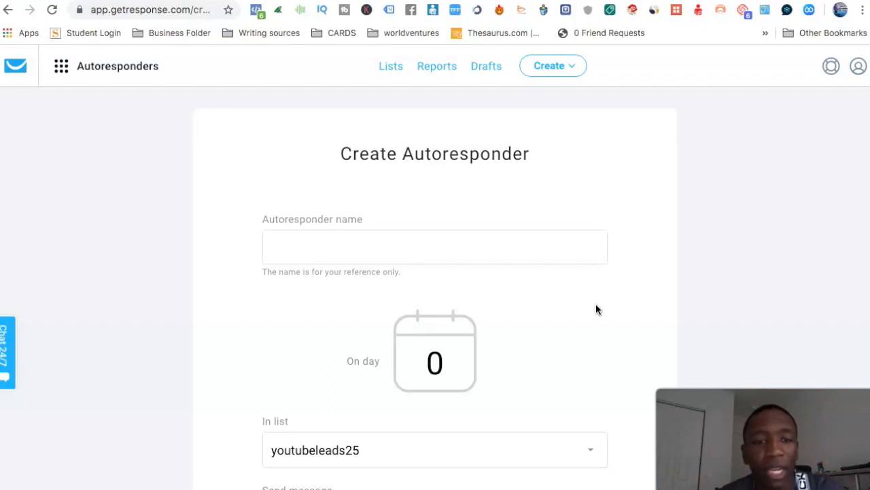
pyautogui.scroll(-5, 596, 310)
pyautogui.scroll(-3, 595, 309)
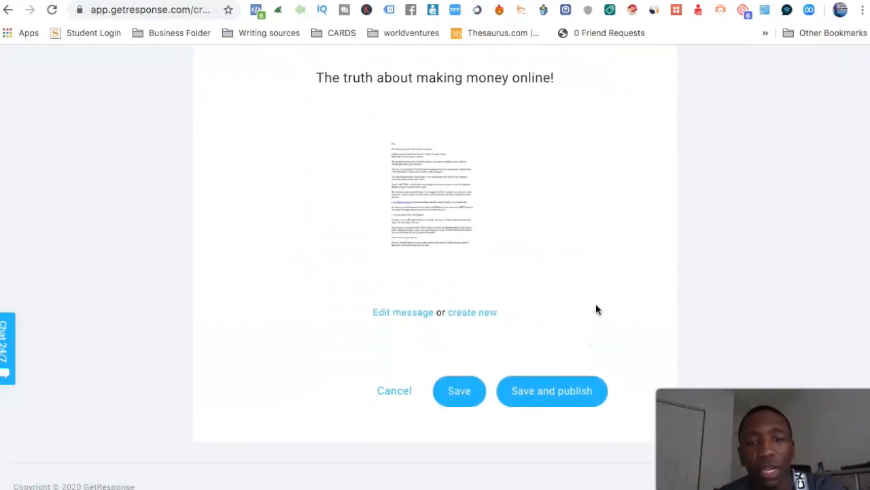
pyautogui.click(570, 398)
pyautogui.click(370, 87)
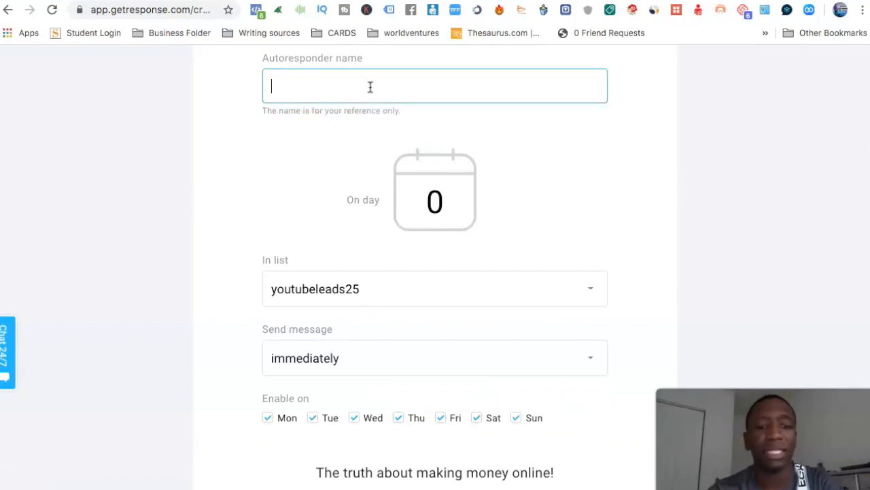
pyautogui.write('Bussiness youtube')
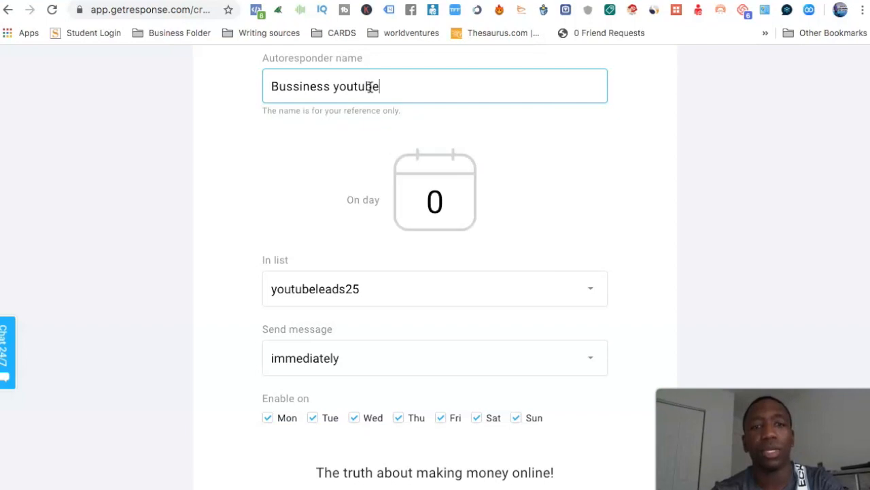
pyautogui.scroll(-5, 643, 236)
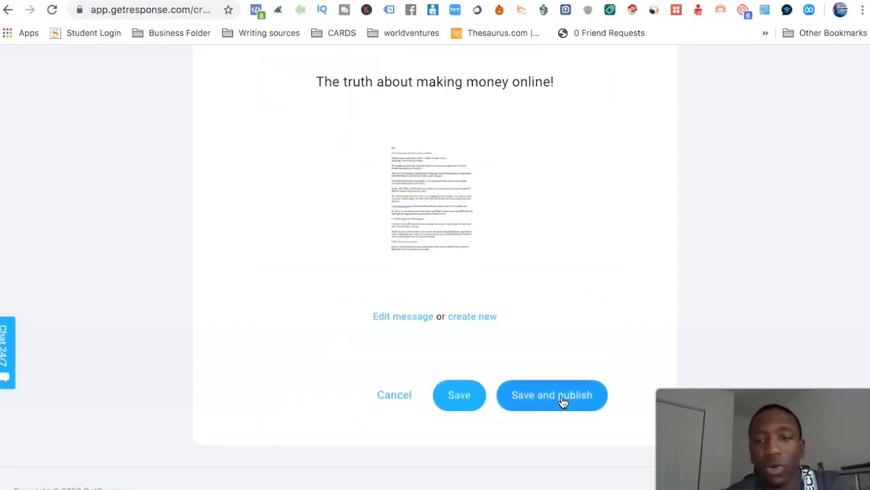
pyautogui.click(561, 402)
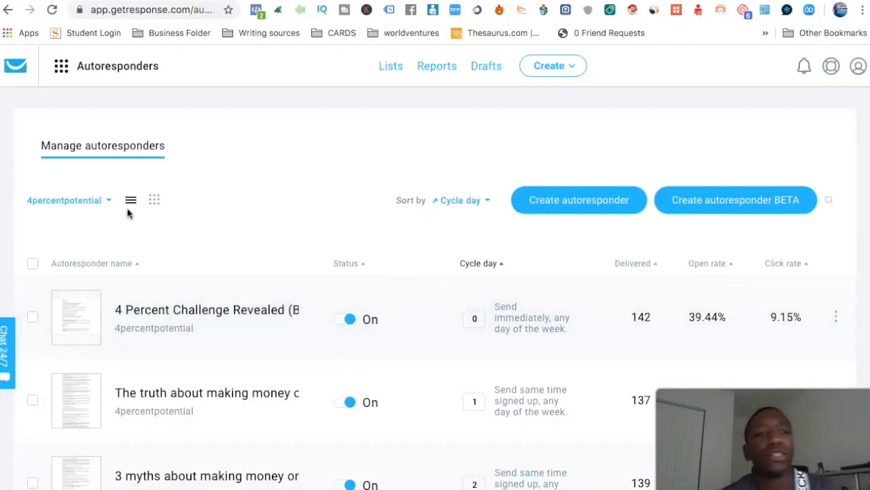
# Filter the autoresponders to the youtubeleads25 list instead of 4percentpotential.
pyautogui.click(108, 201)
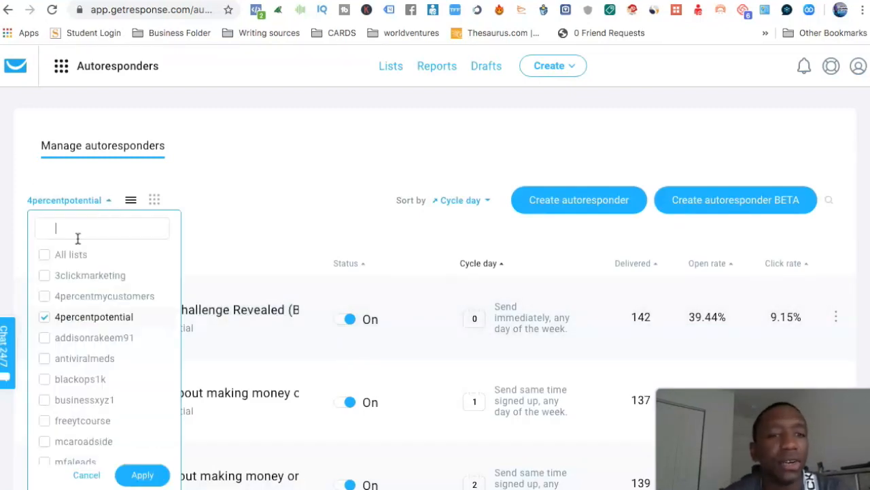
pyautogui.click(44, 317)
pyautogui.scroll(-1, 96, 357)
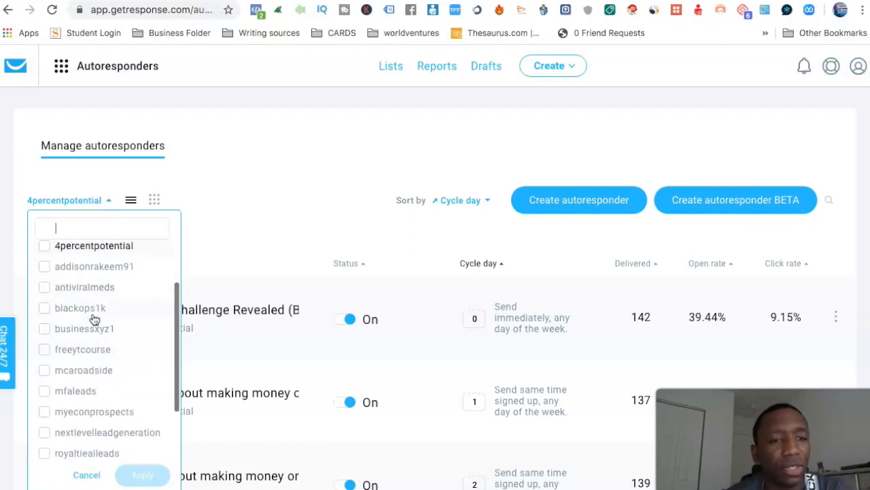
pyautogui.scroll(-2, 82, 408)
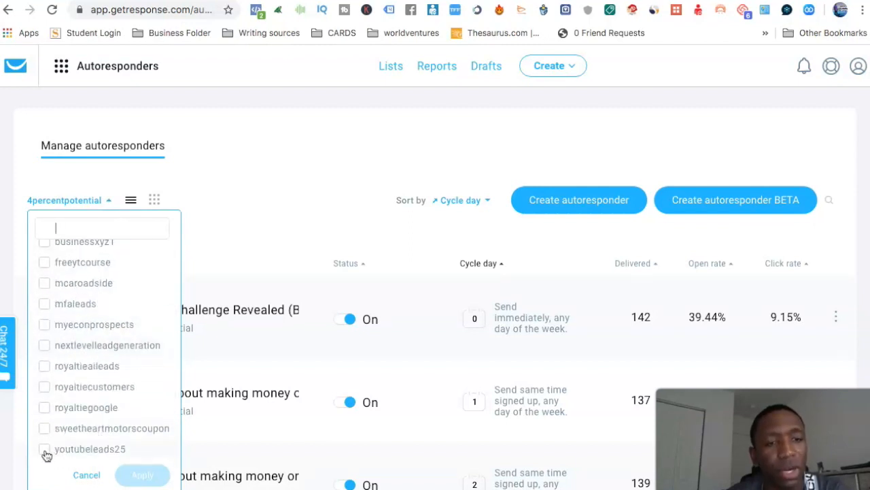
pyautogui.click(45, 449)
pyautogui.click(142, 475)
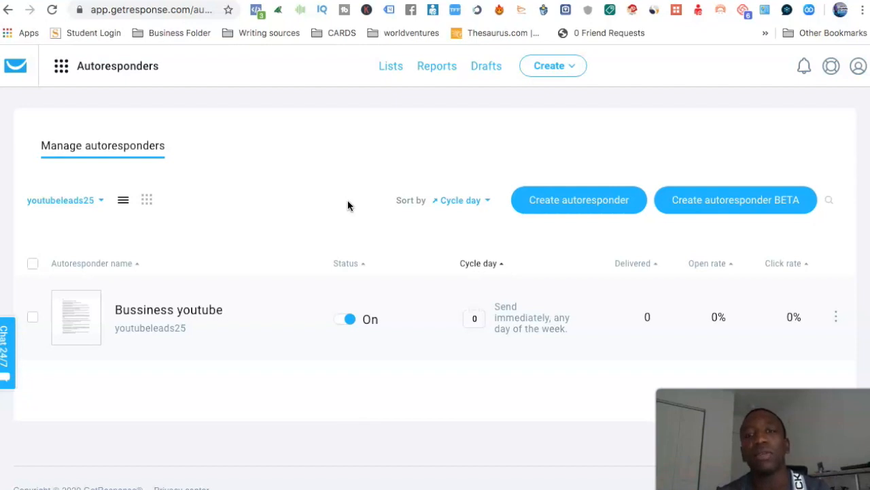
# Go to the newsletters of the youtubeleads25 list and create a new newsletter with the Drag-and-Drop Email Editor.
pyautogui.click(396, 69)
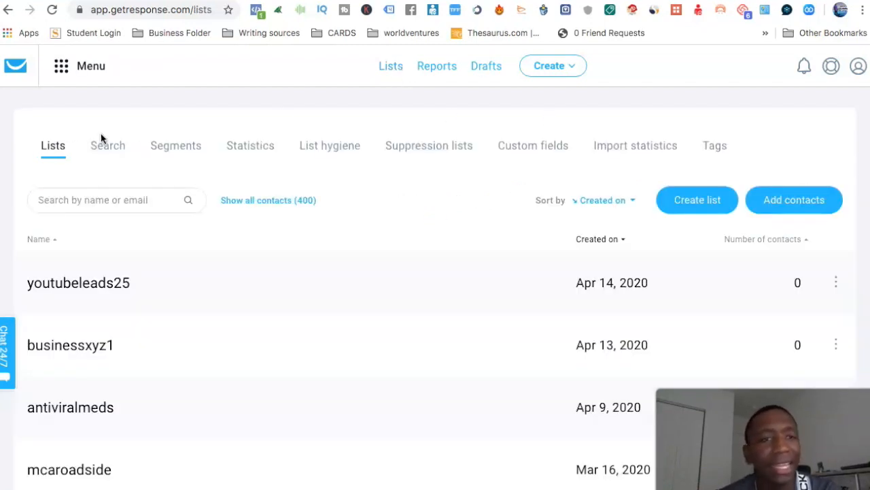
pyautogui.click(836, 282)
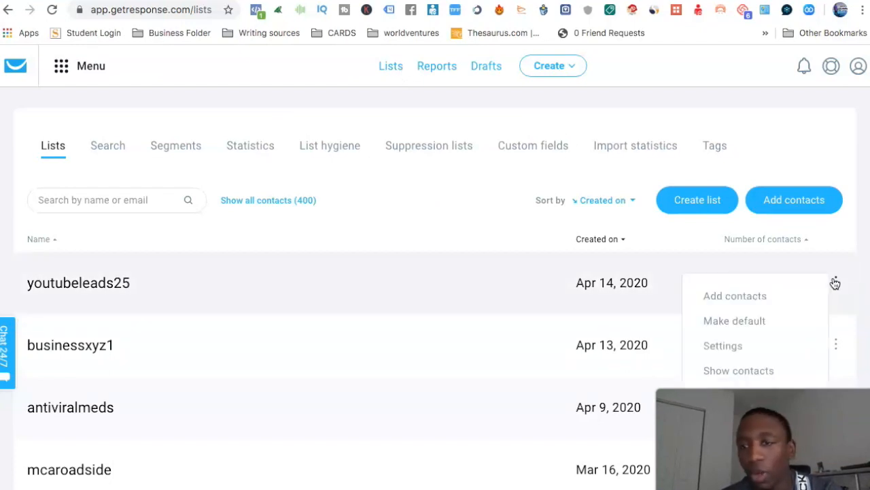
pyautogui.click(738, 395)
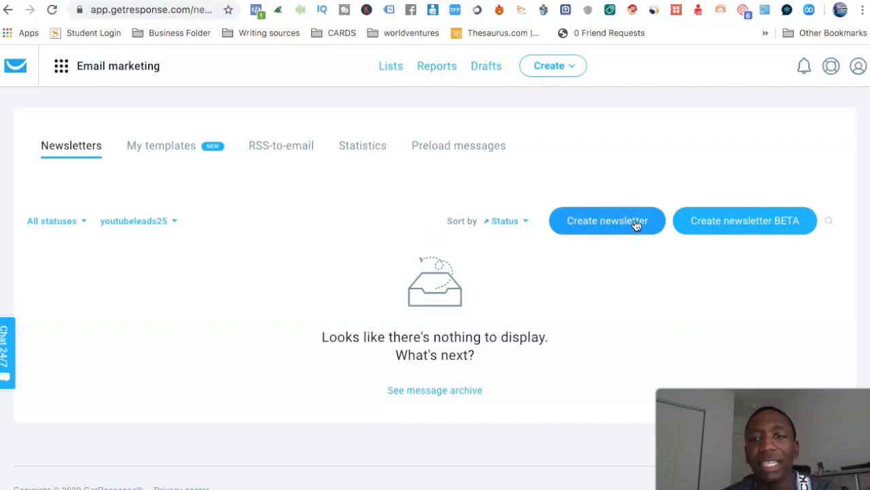
pyautogui.click(606, 225)
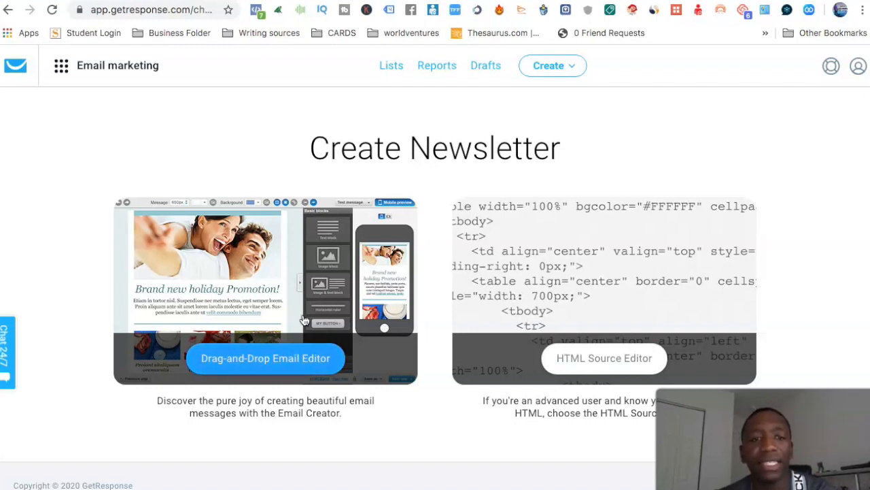
pyautogui.click(256, 358)
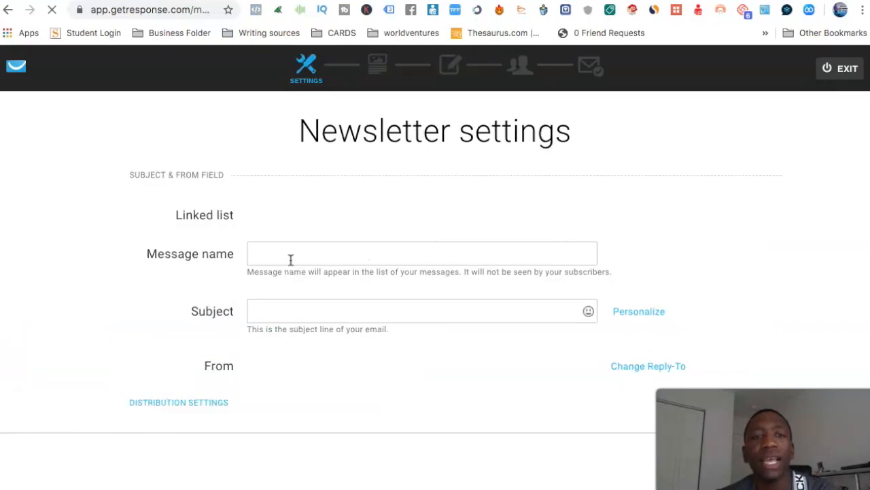
# Name the newsletter message "Test", set its subject to "Burn It Up", and continue to the template choice.
pyautogui.click(286, 255)
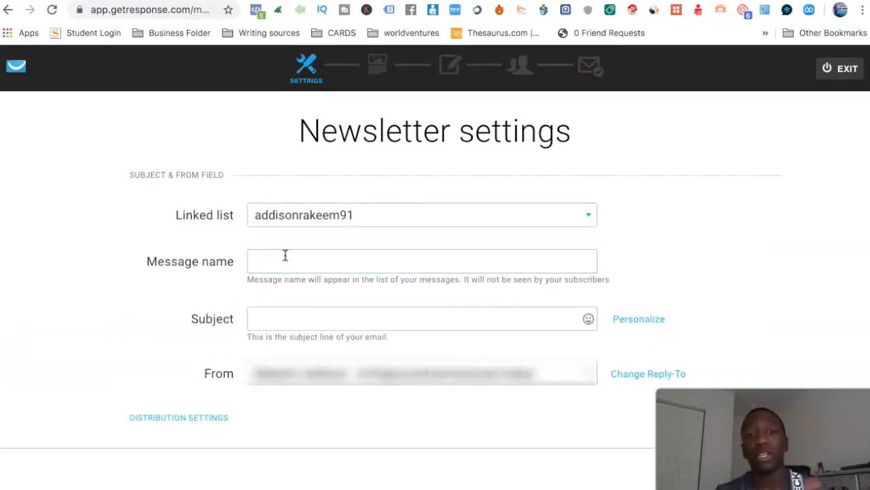
pyautogui.click(285, 255)
pyautogui.write('Test')
pyautogui.click(266, 320)
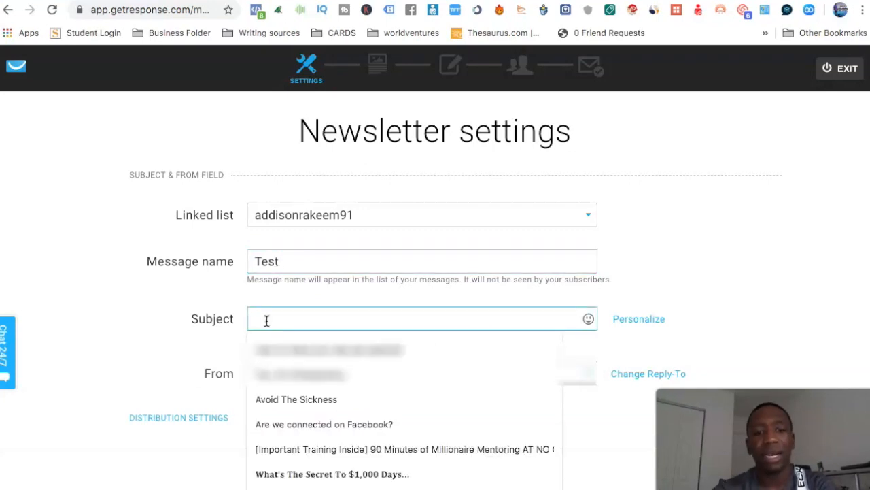
pyautogui.write('Burn It Up')
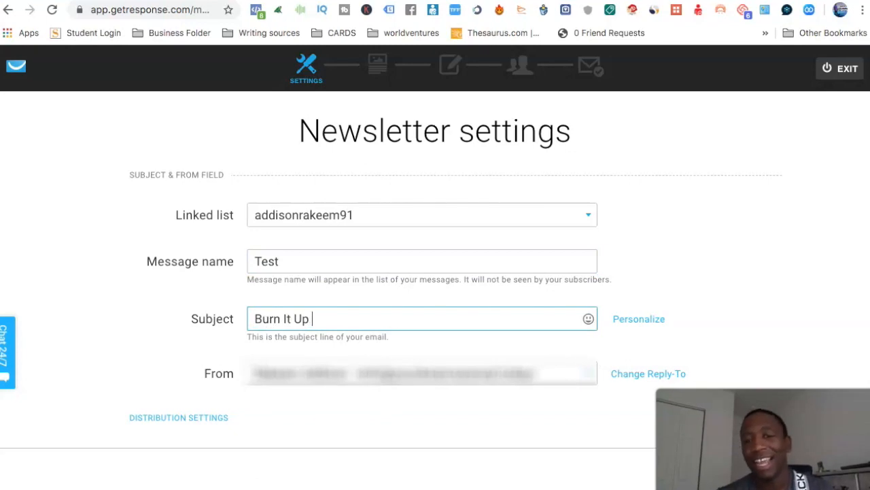
pyautogui.click(738, 471)
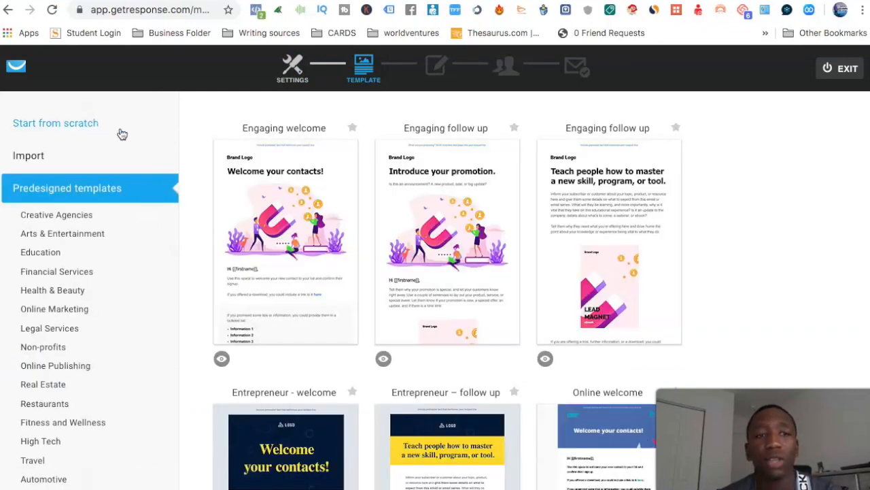
# Start the newsletter from scratch with the blank template and add a text block to the email.
pyautogui.click(116, 133)
pyautogui.scroll(-5, 379, 215)
pyautogui.scroll(-6, 379, 215)
pyautogui.moveTo(288, 284)
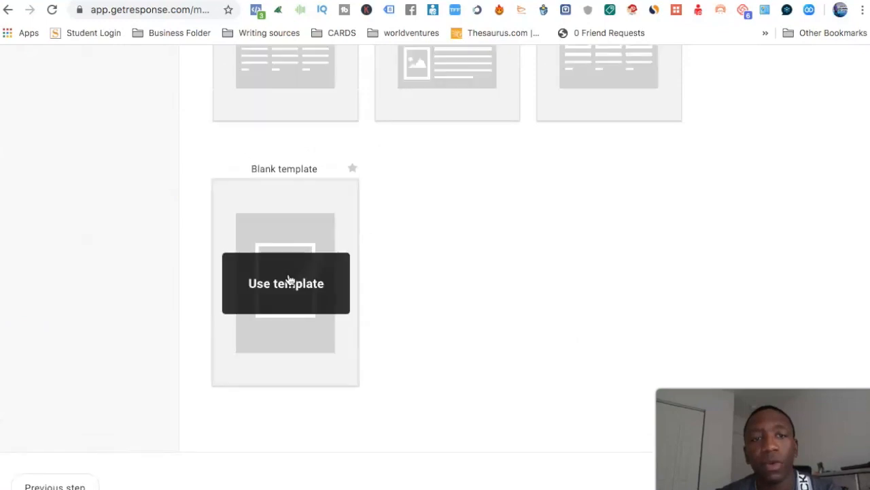
pyautogui.click(287, 320)
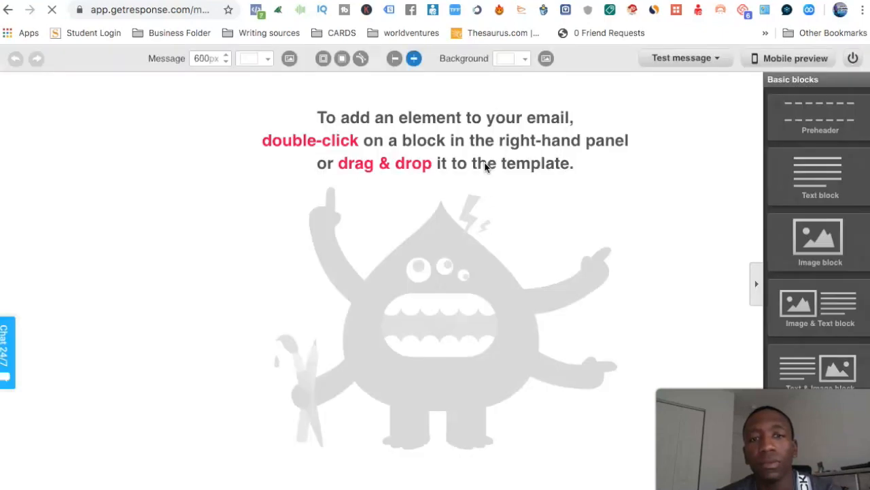
pyautogui.moveTo(813, 174); pyautogui.dragTo(355, 146)
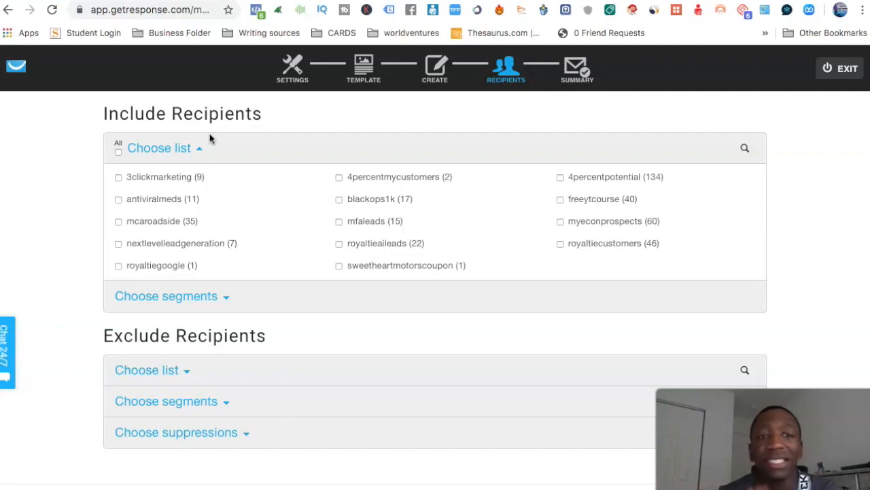
pyautogui.click(118, 152)
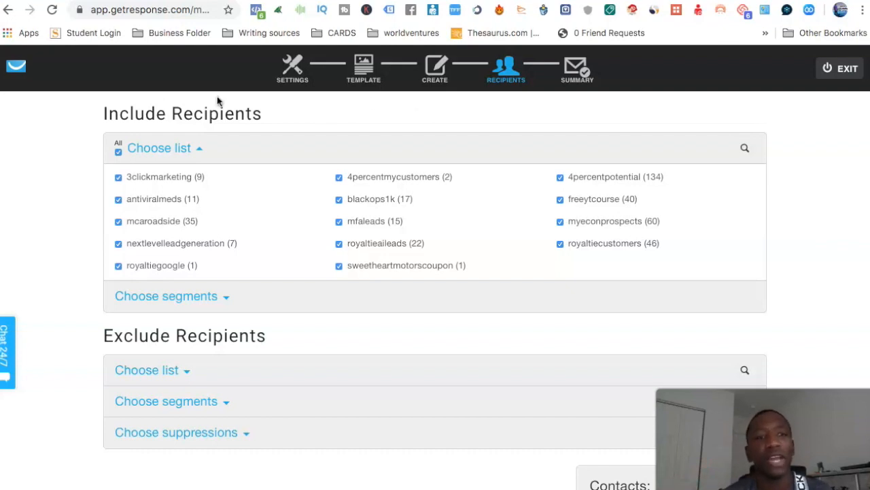
pyautogui.click(118, 151)
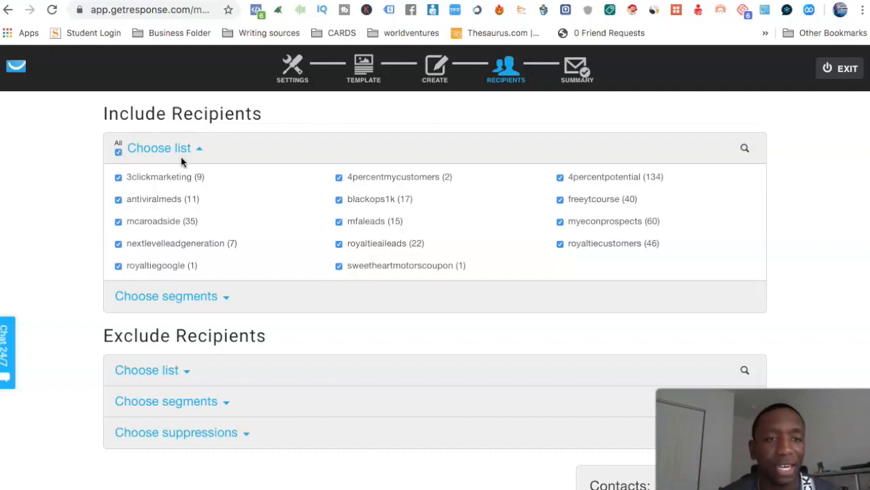
pyautogui.click(339, 178)
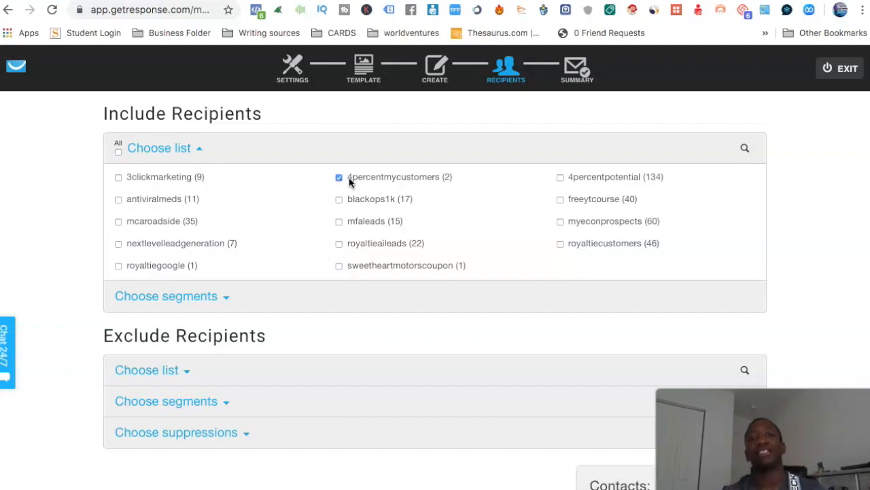
pyautogui.click(339, 178)
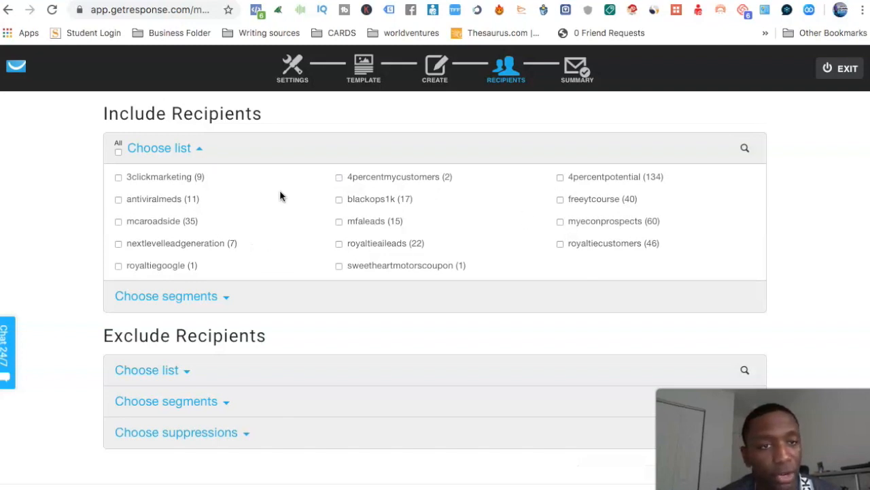
# Include the mfaleads list as the newsletter's recipients and continue to the message summary.
pyautogui.scroll(-1, 501, 224)
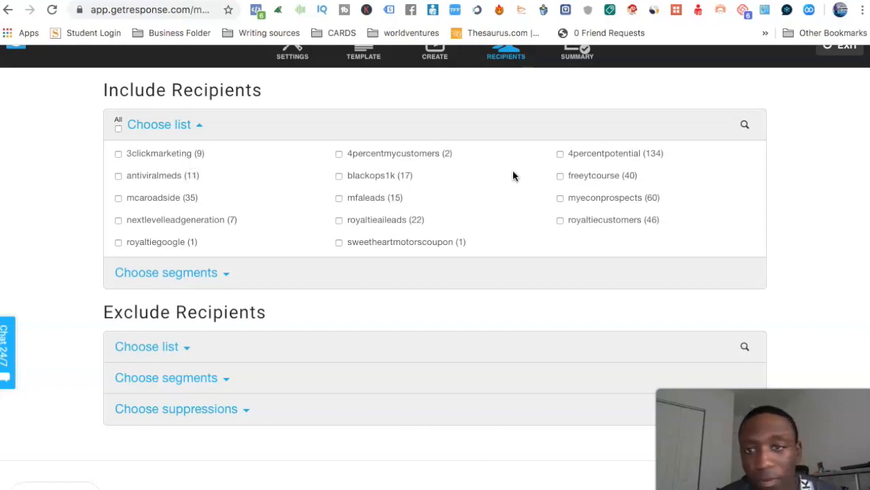
pyautogui.scroll(-1, 621, 190)
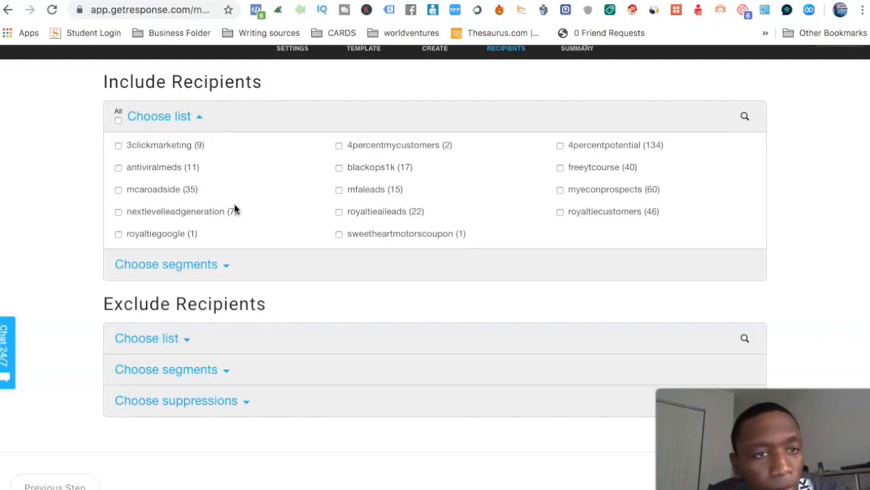
pyautogui.click(338, 190)
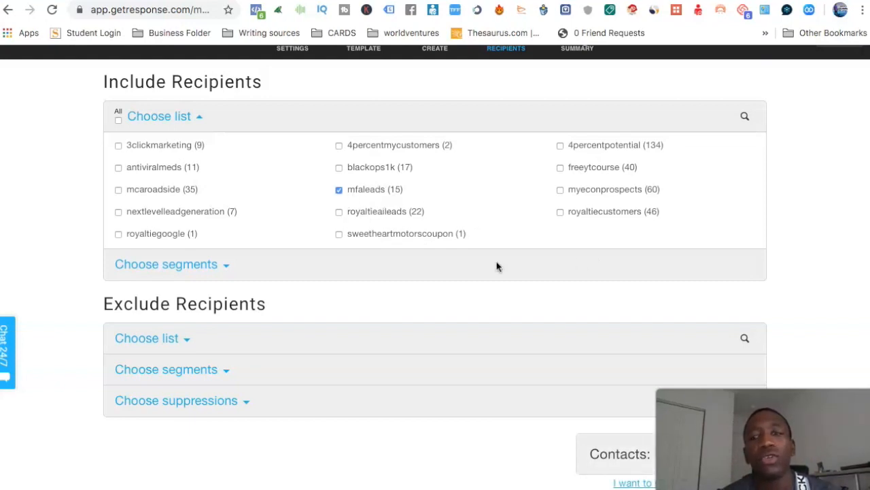
pyautogui.scroll(-3, 715, 335)
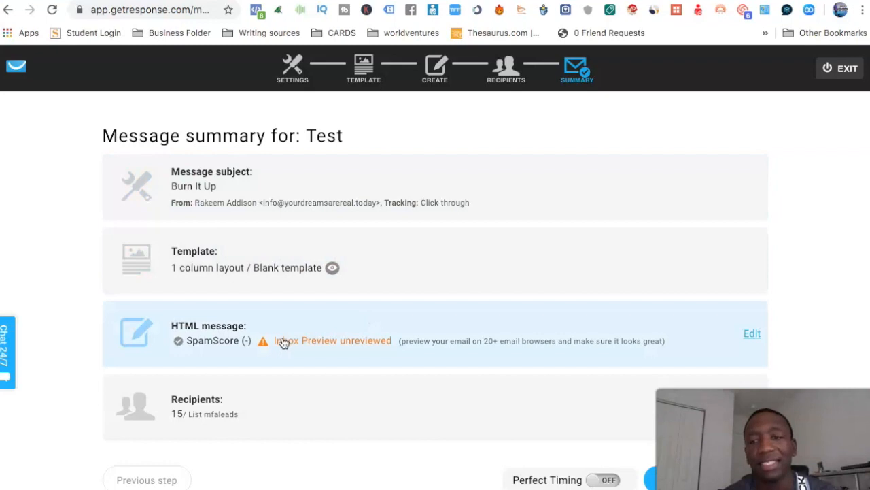
# Run the Inbox Preview for the Test newsletter and exit the newsletter creation to the dashboard.
pyautogui.click(331, 348)
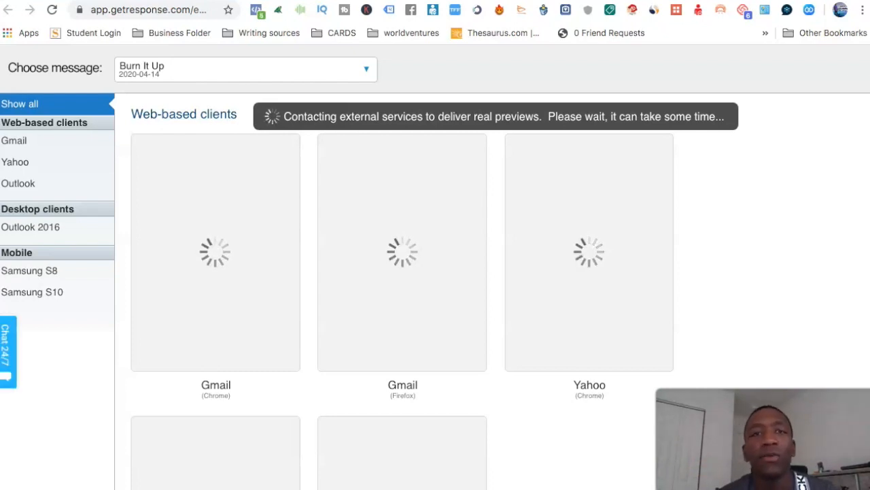
pyautogui.press('super+w')
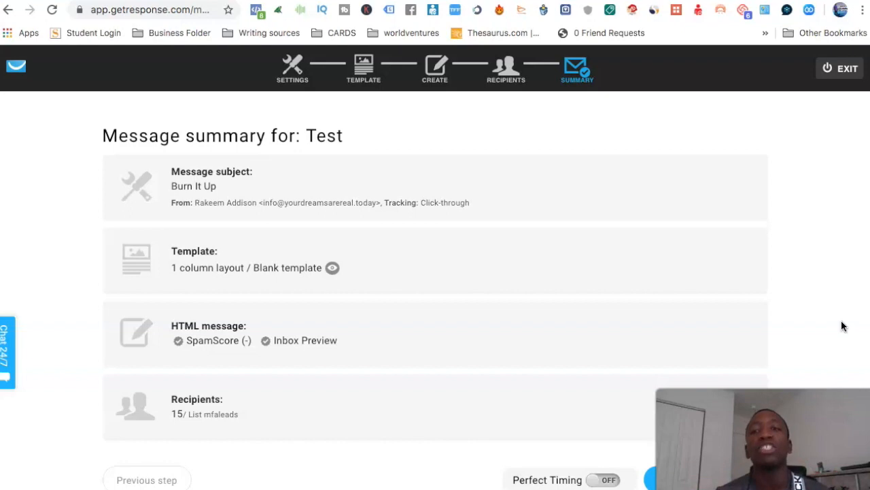
pyautogui.click(843, 69)
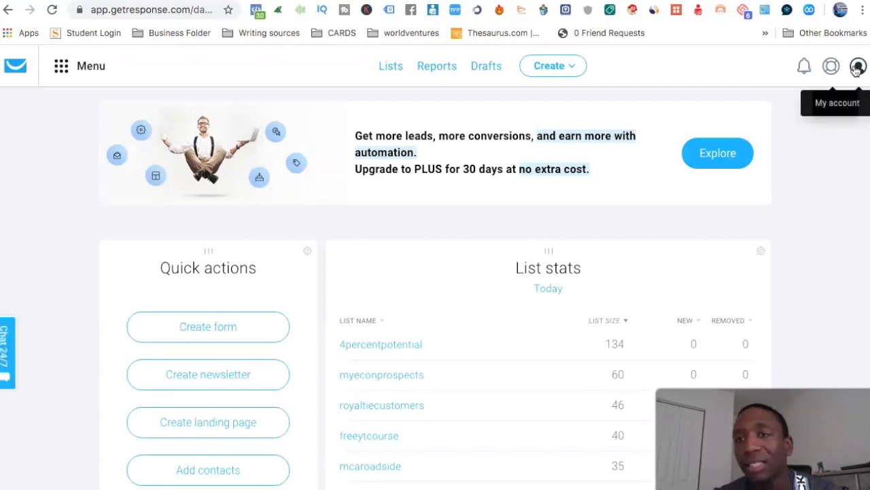
# Log out of the account and open the GetResponse pricing page.
pyautogui.click(857, 70)
pyautogui.click(839, 240)
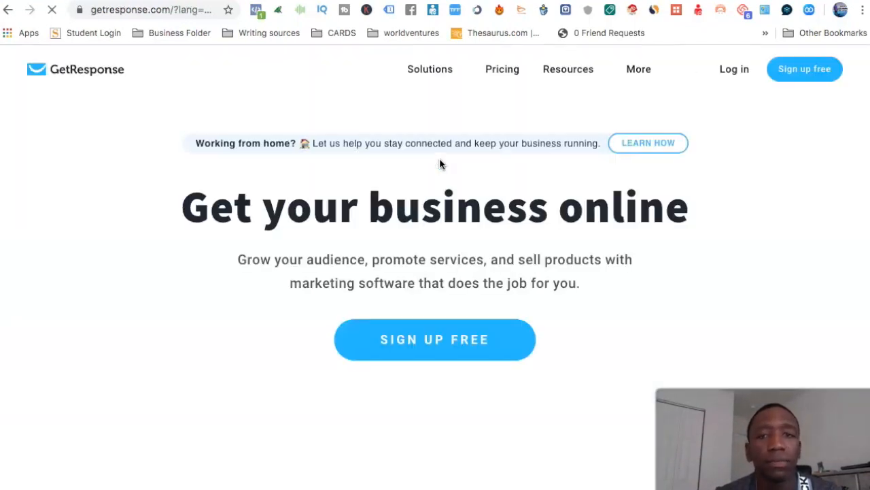
pyautogui.click(502, 70)
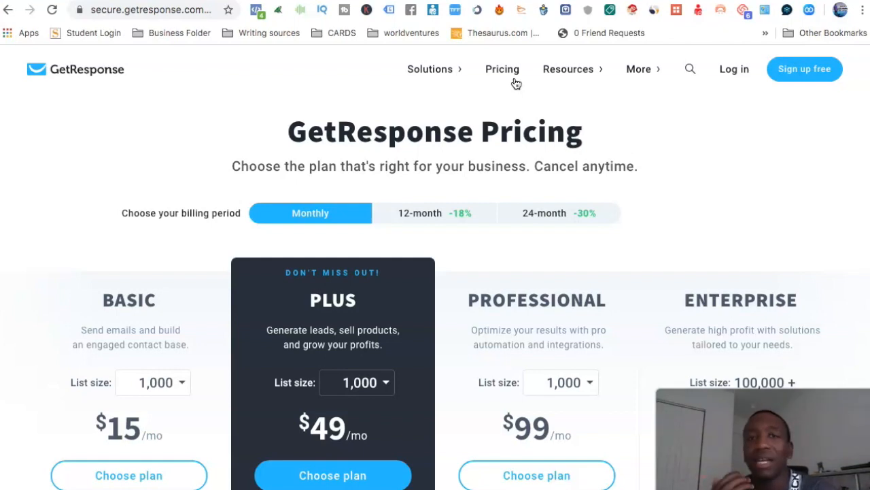
# Compare the monthly plan prices for list sizes of 2,500 and 100,000, and set the list size back to 1,000.
pyautogui.scroll(-1, 516, 83)
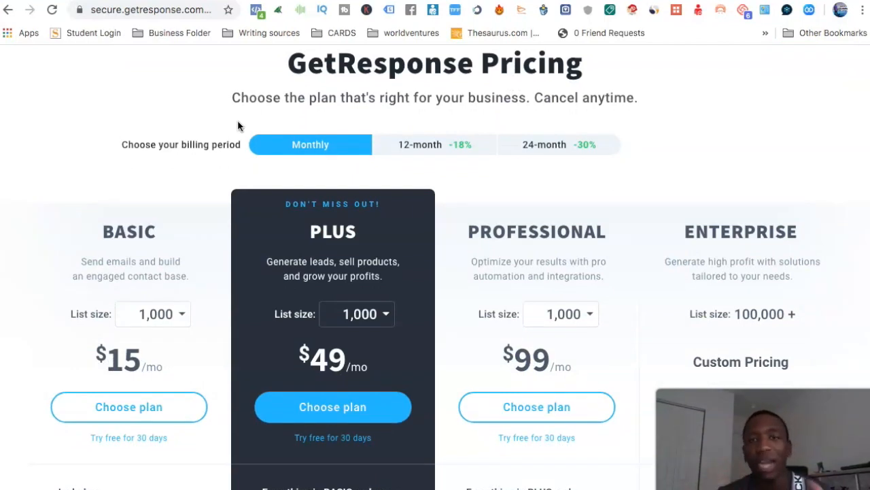
pyautogui.scroll(-1, 123, 294)
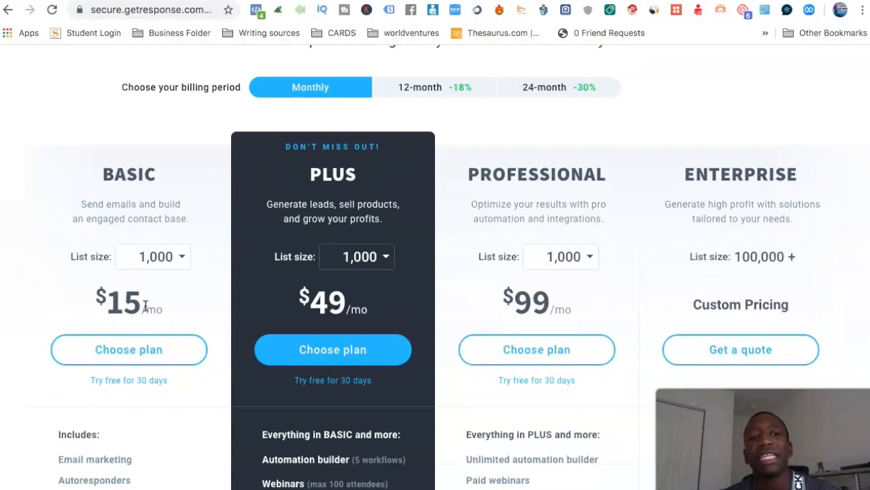
pyautogui.click(181, 258)
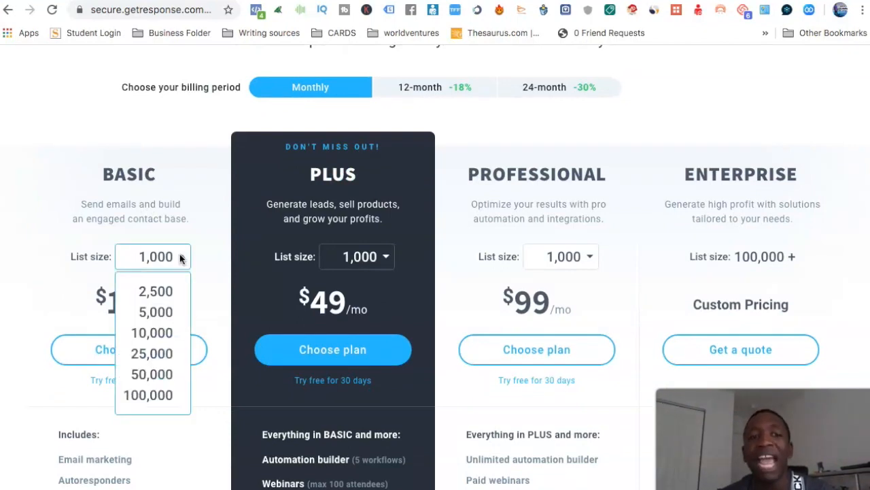
pyautogui.click(171, 293)
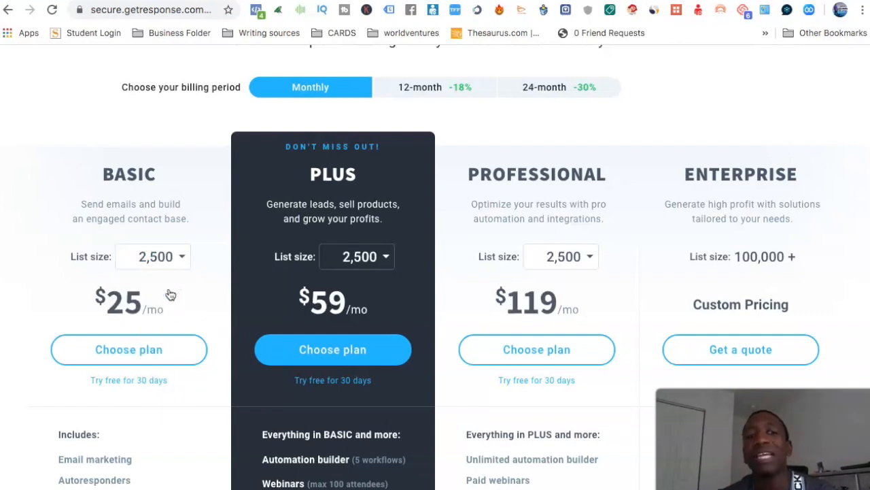
pyautogui.click(185, 258)
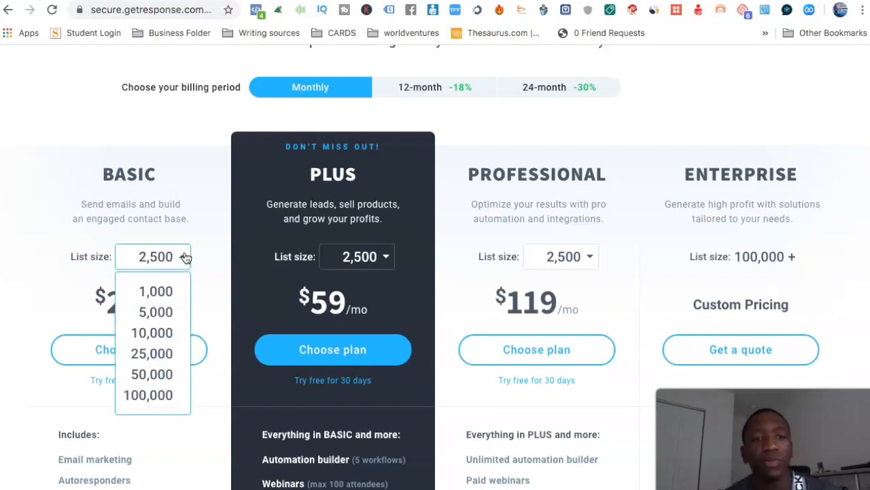
pyautogui.click(158, 397)
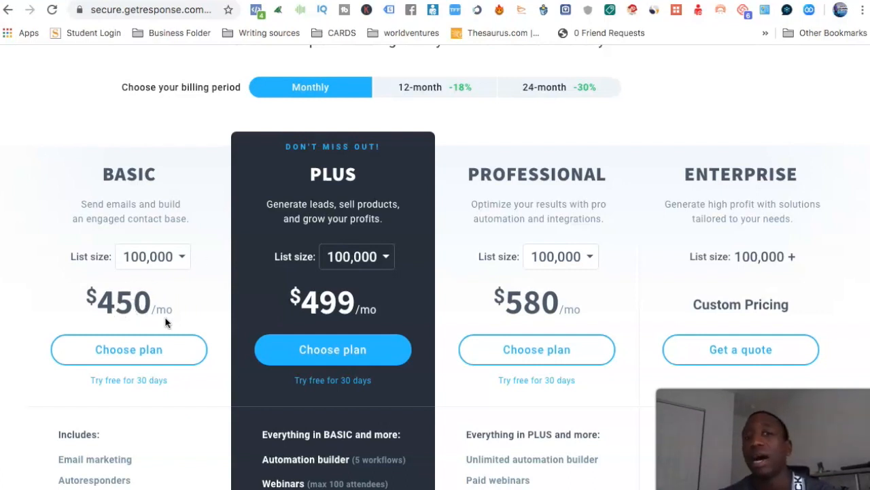
pyautogui.click(180, 257)
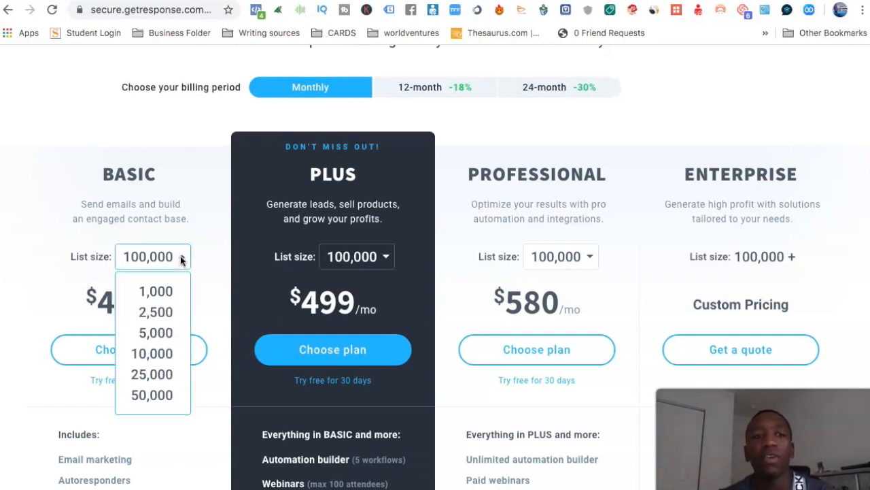
pyautogui.click(155, 290)
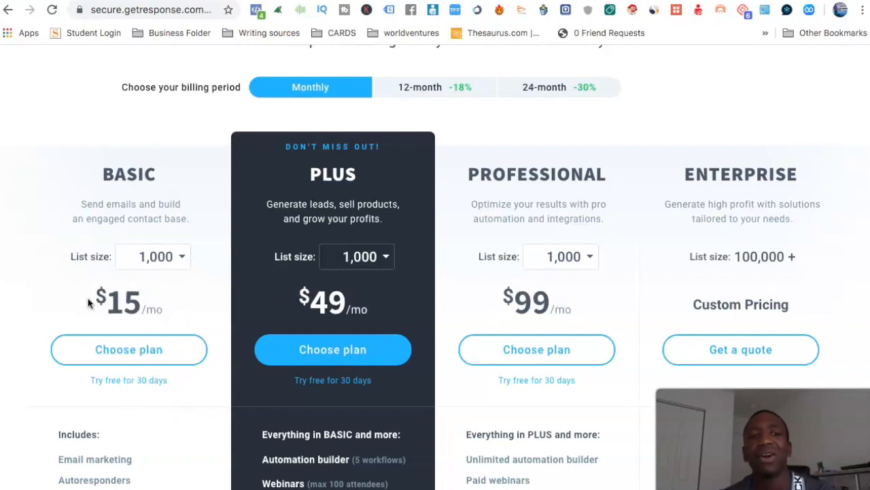